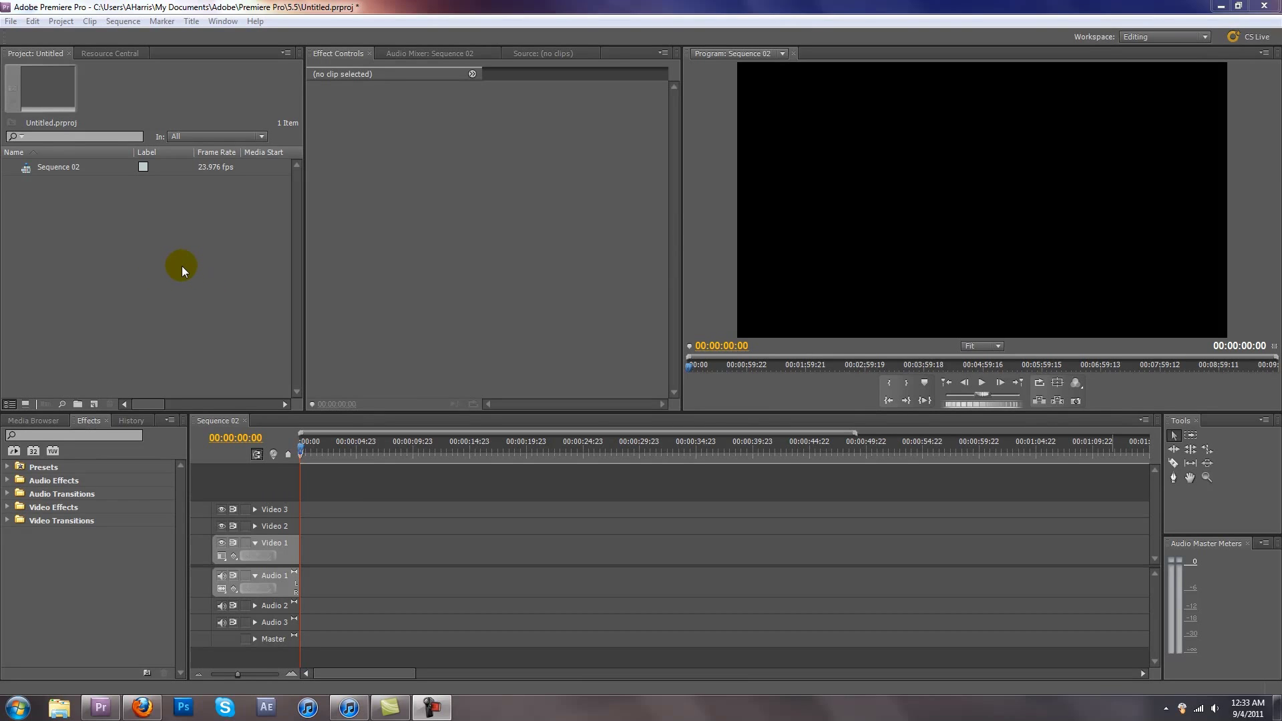
Open the Title menu to reach the new-title options
left_click(191, 21)
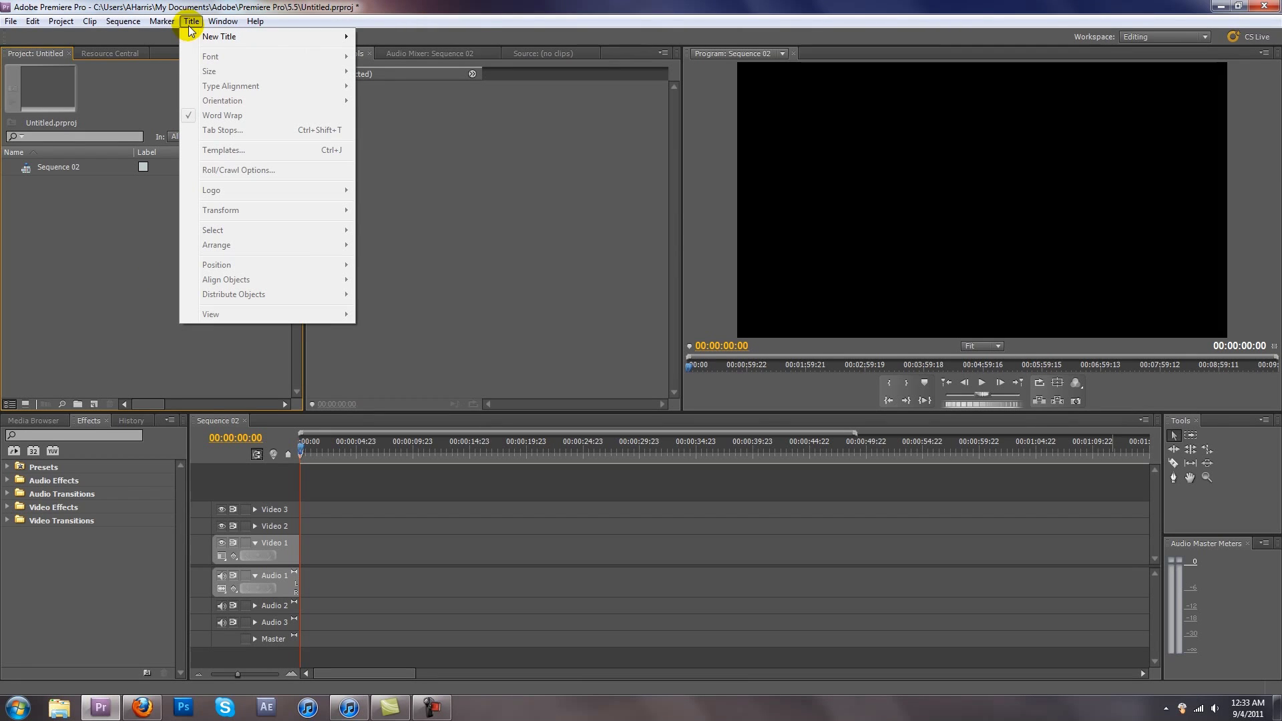
Create a Default Still title, Title 02, with a drawn white circle and place it on Video 1
mouse_move(274, 38)
left_click(394, 37)
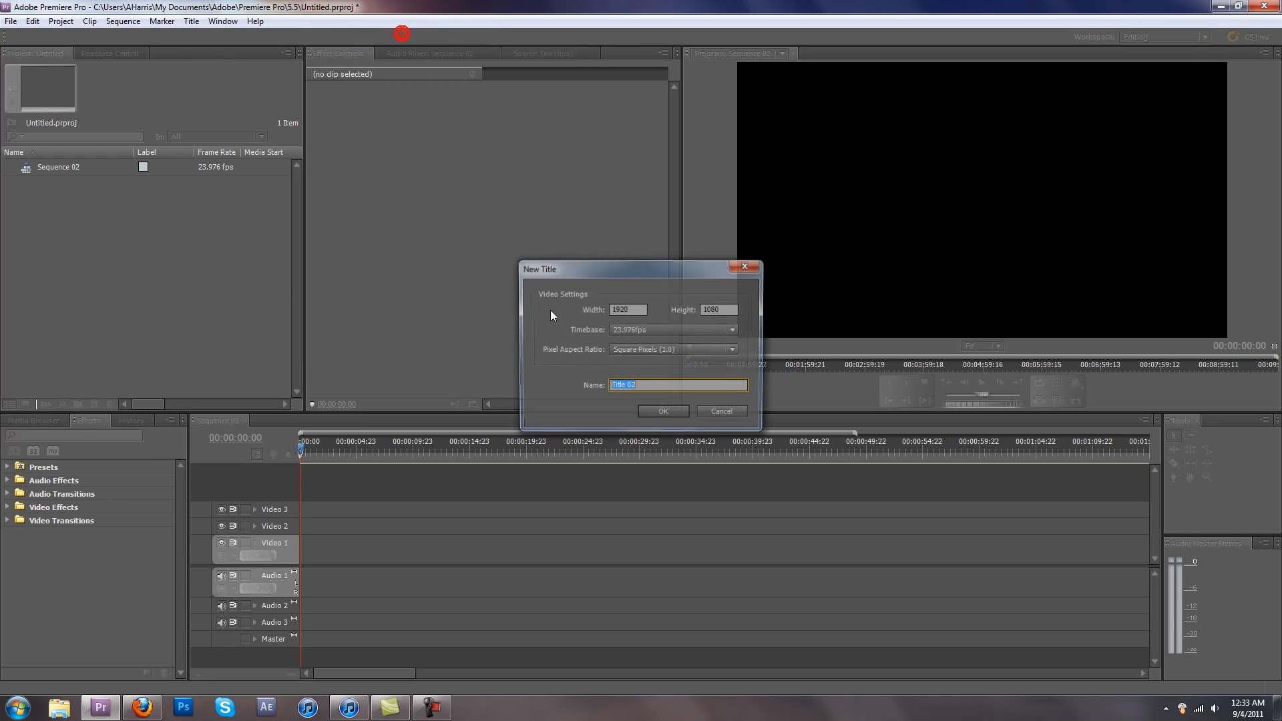
left_click(666, 413)
left_click_drag(275, 214, 381, 300)
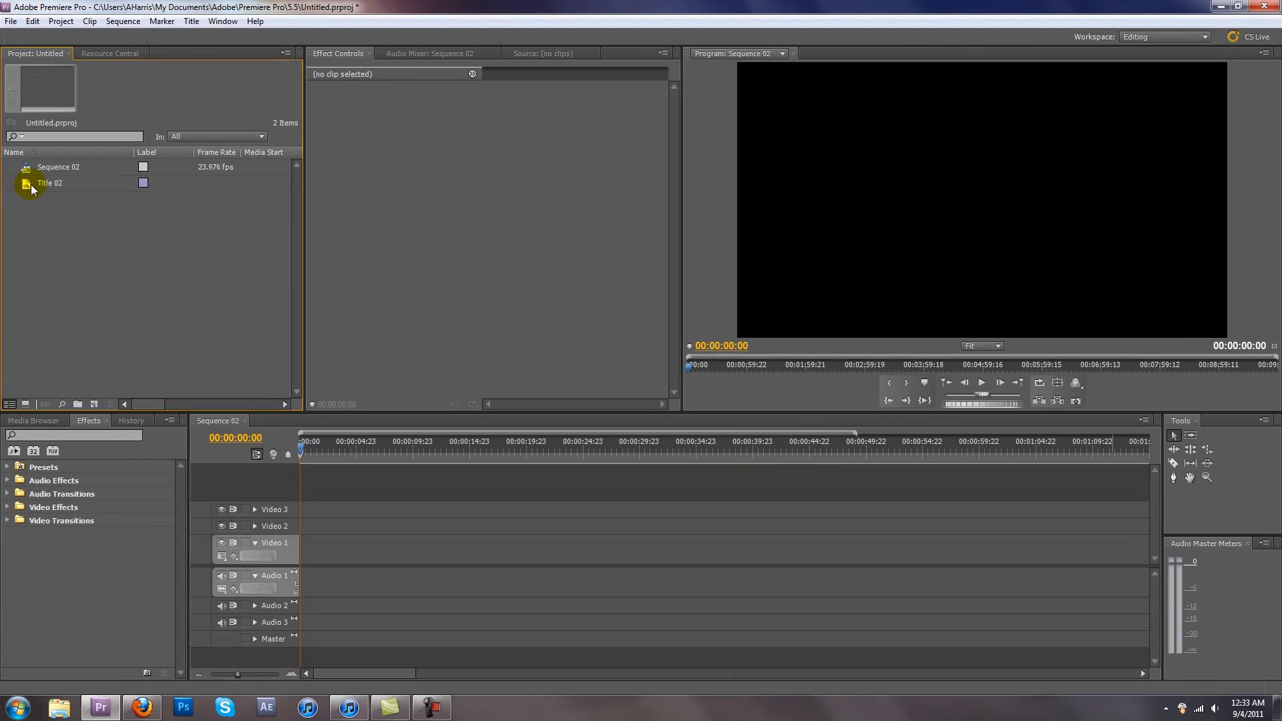
left_click_drag(31, 189, 594, 540)
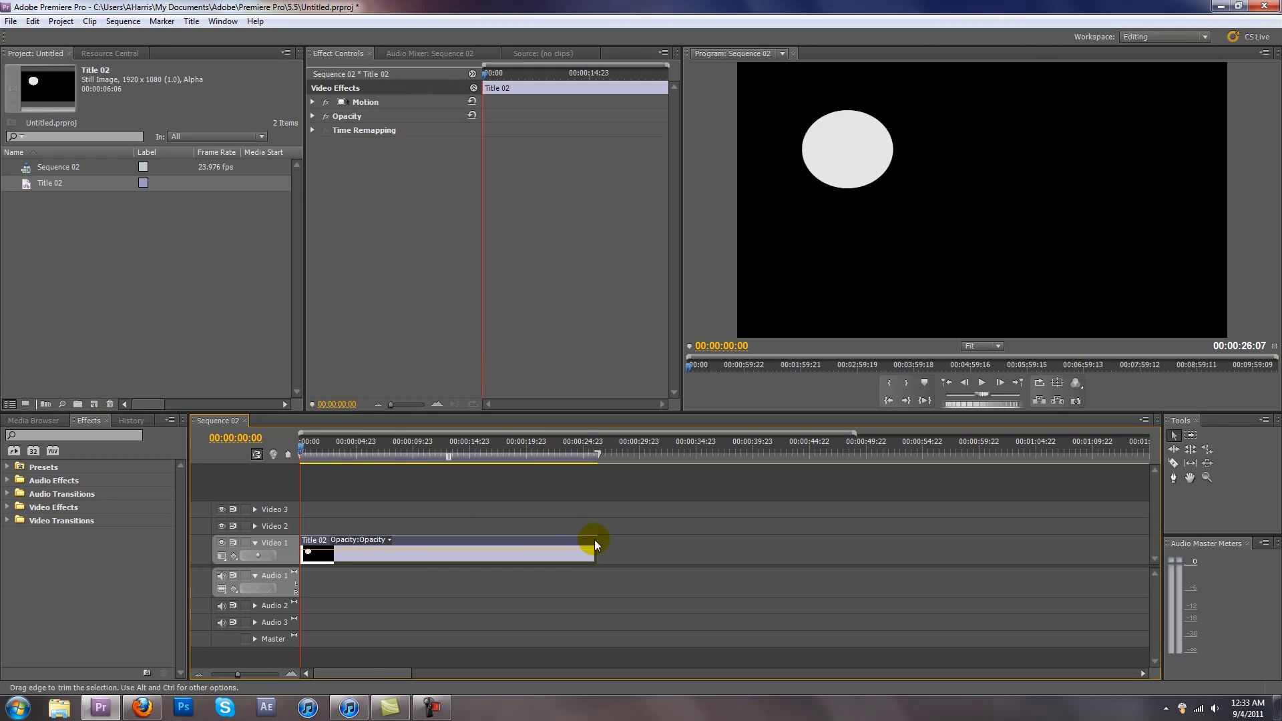
Select the Title 02 clip, expand Motion and scrub Position X to 852.0
left_click(340, 518)
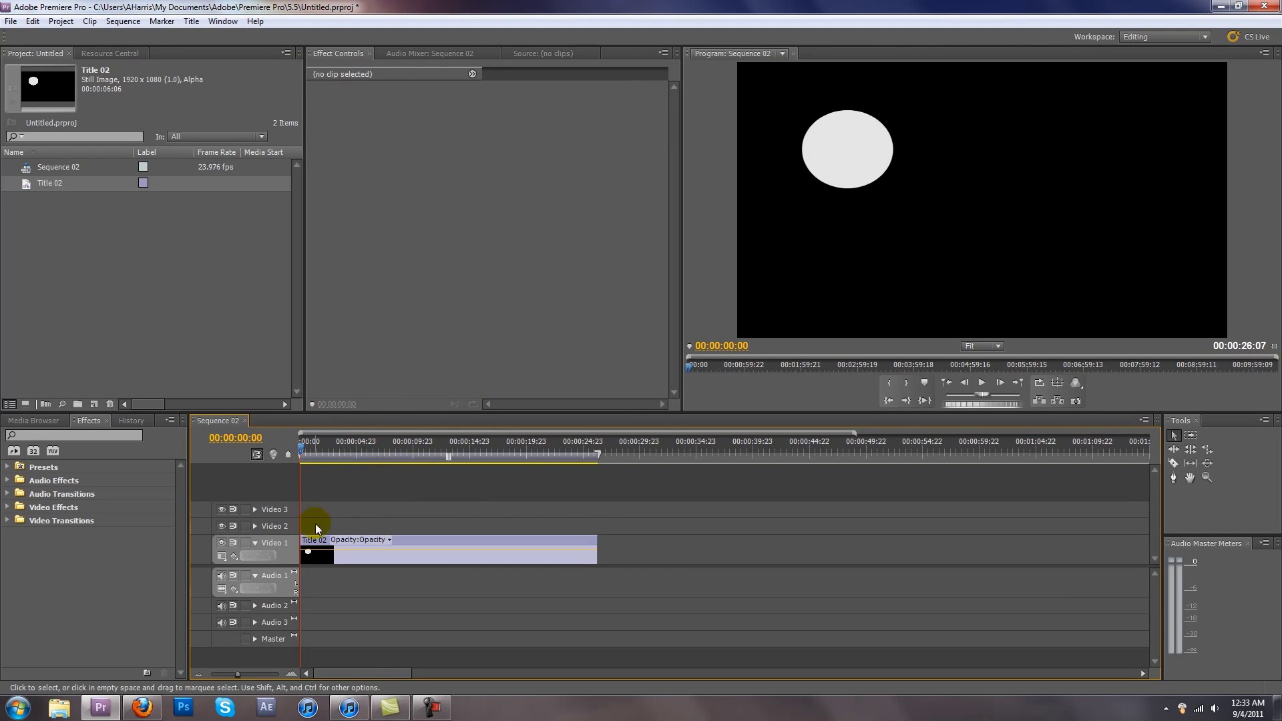
left_click(316, 544)
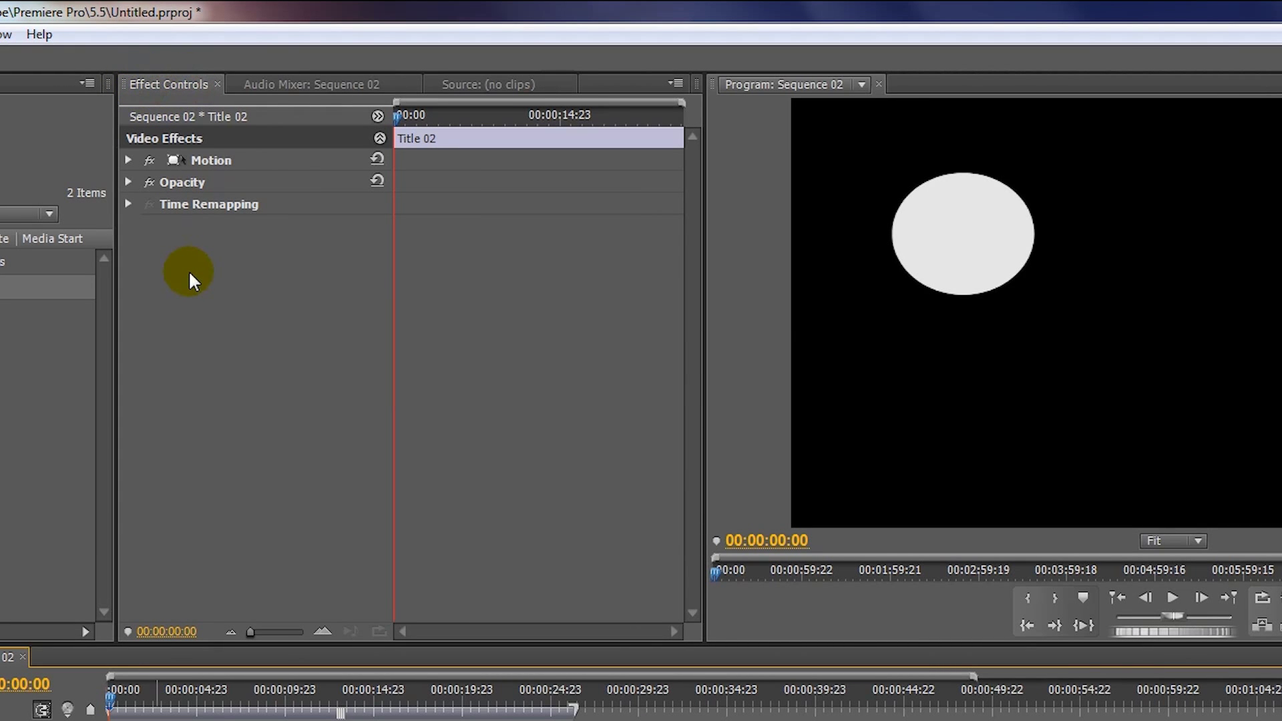
left_click(128, 160)
left_click_drag(269, 182, 196, 182)
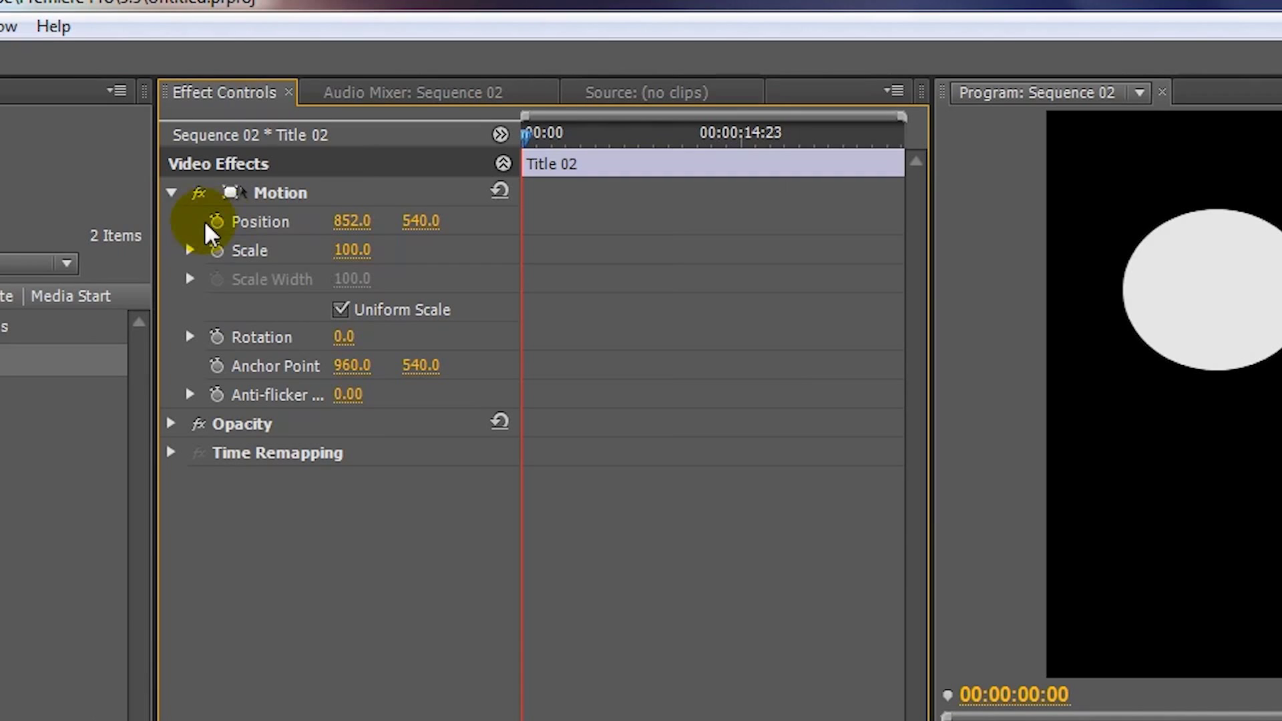
Set the first Position keyframe at 852.0, 540.0 and move the playhead to 00:00:05:19
left_click(217, 223)
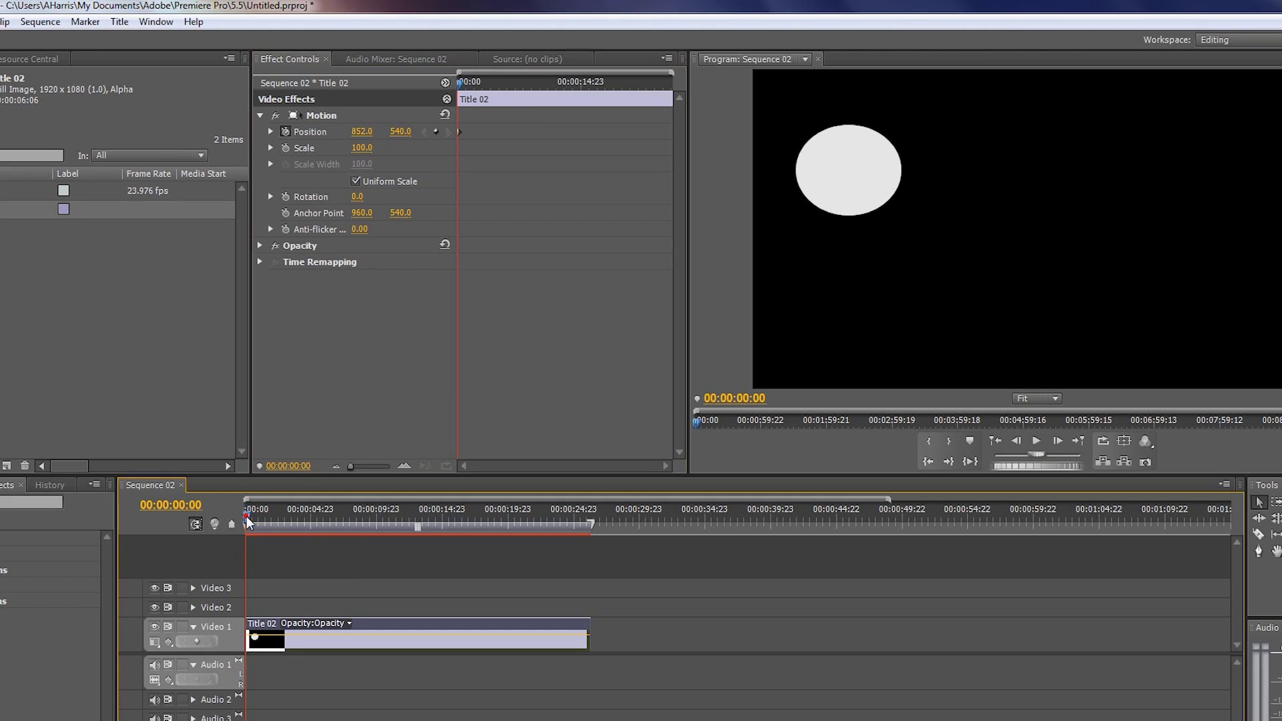
left_click_drag(247, 522, 322, 528)
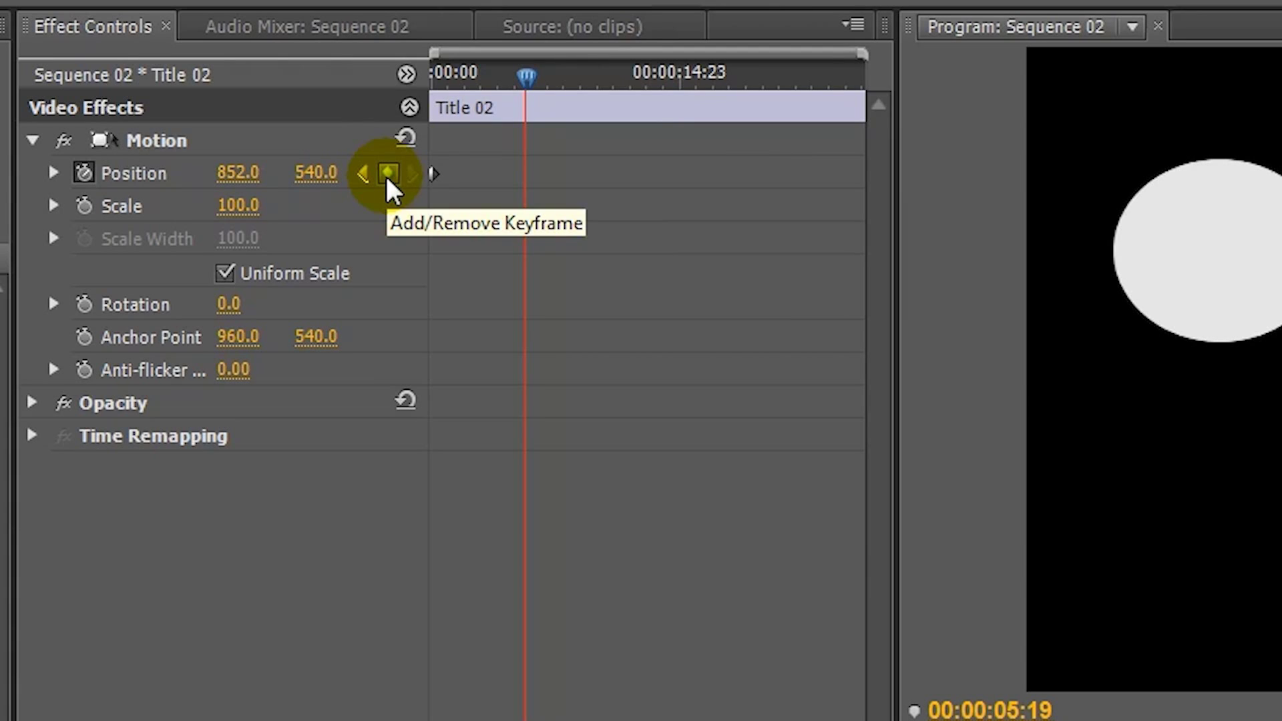
Keyframe the circle's Position at 00:00:05:19 to 2058.0, 1052.0 in the lower right
left_click(386, 175)
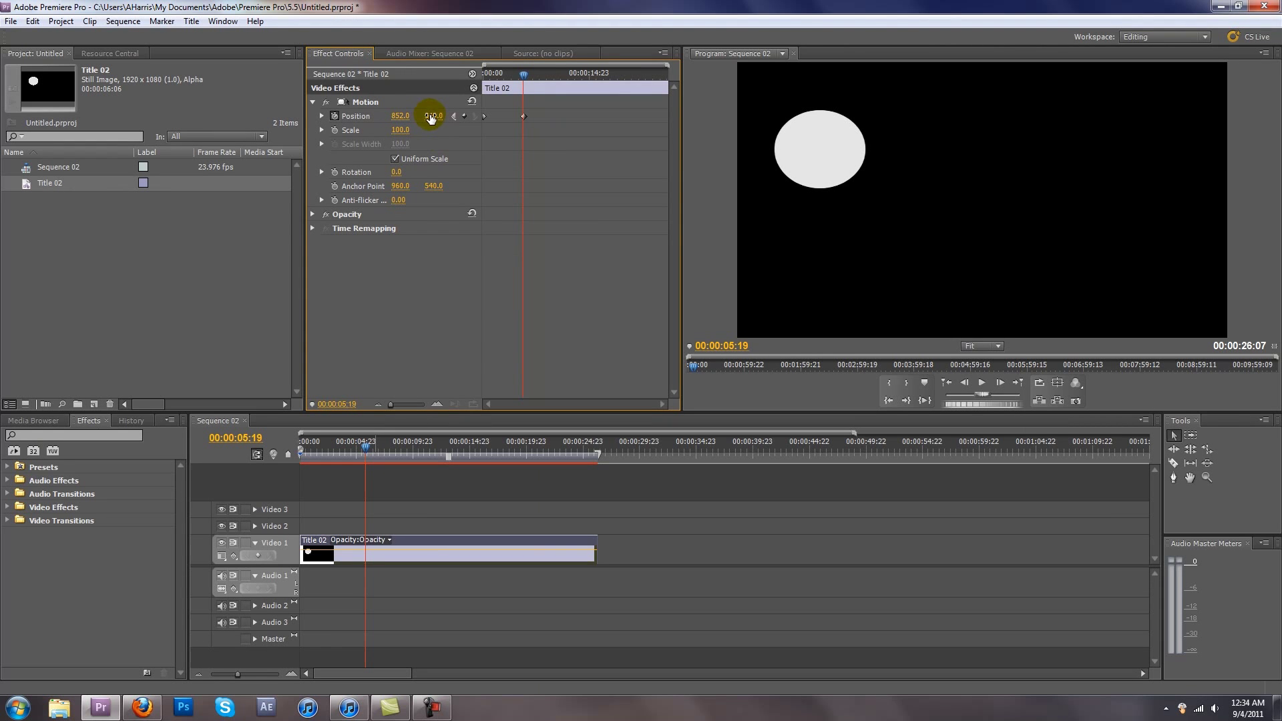
left_click_drag(431, 117, 772, 109)
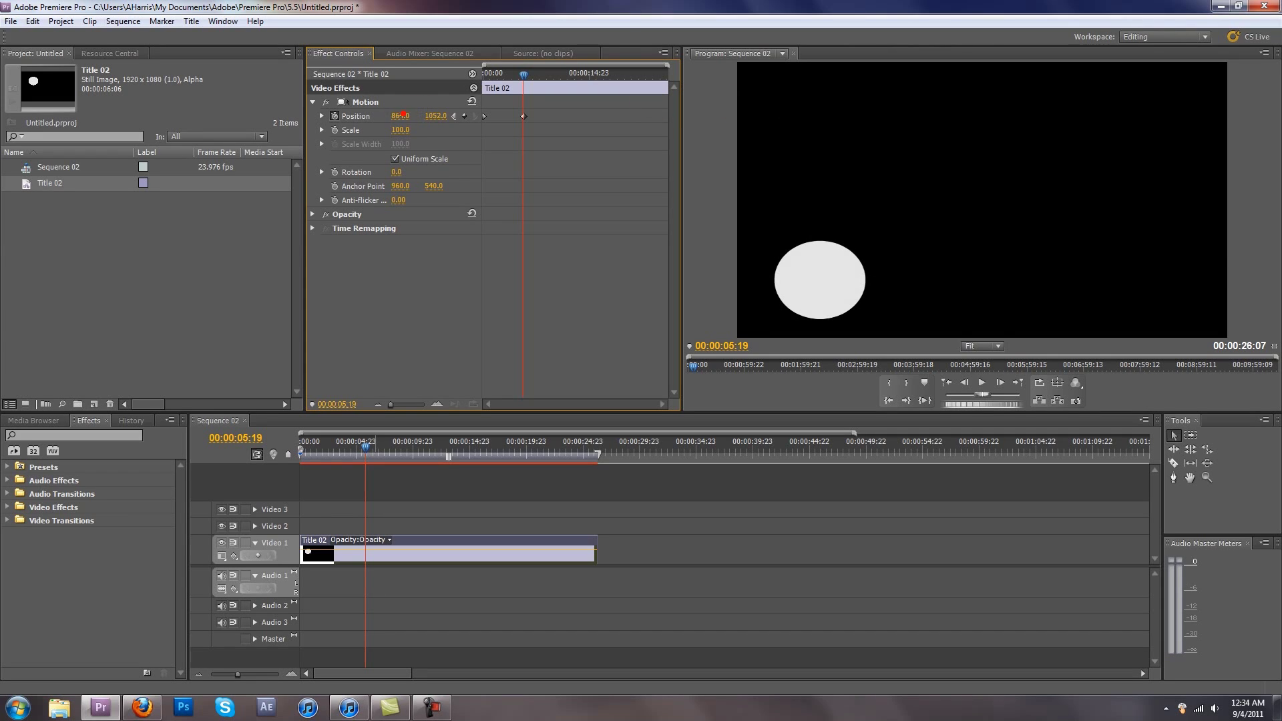
left_click_drag(403, 115, 1213, 63)
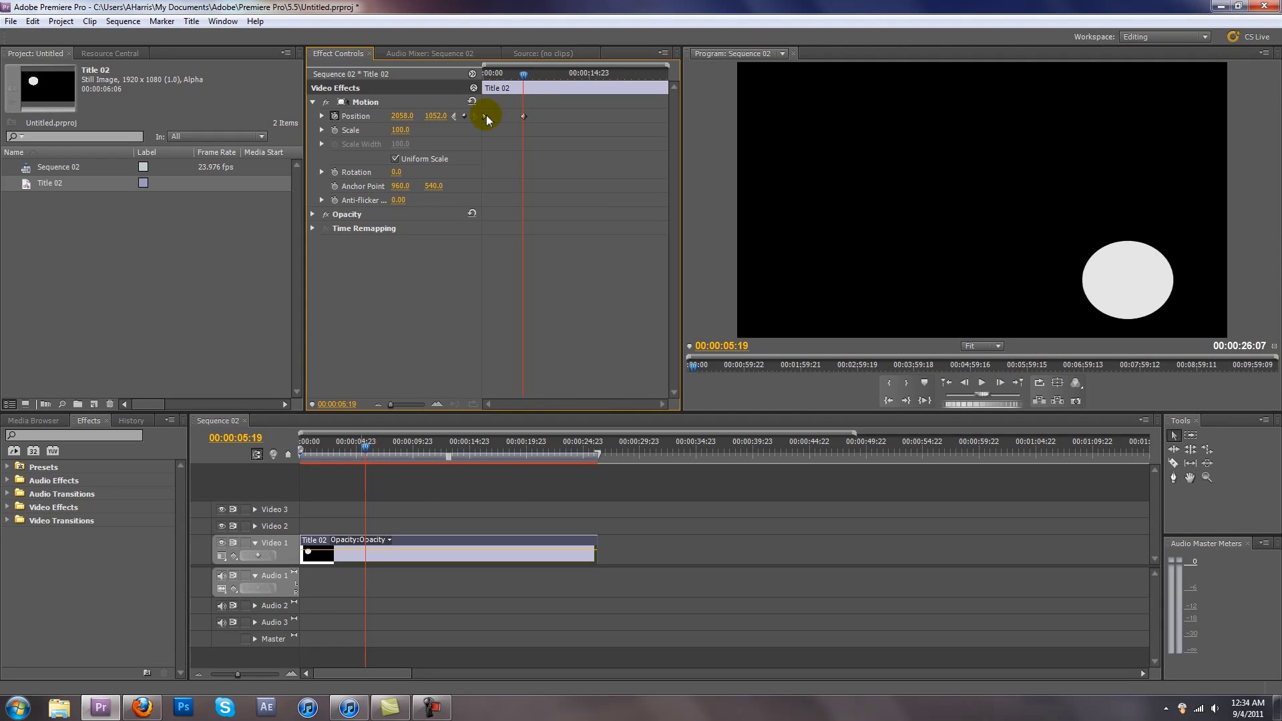
left_click_drag(366, 449, 468, 453)
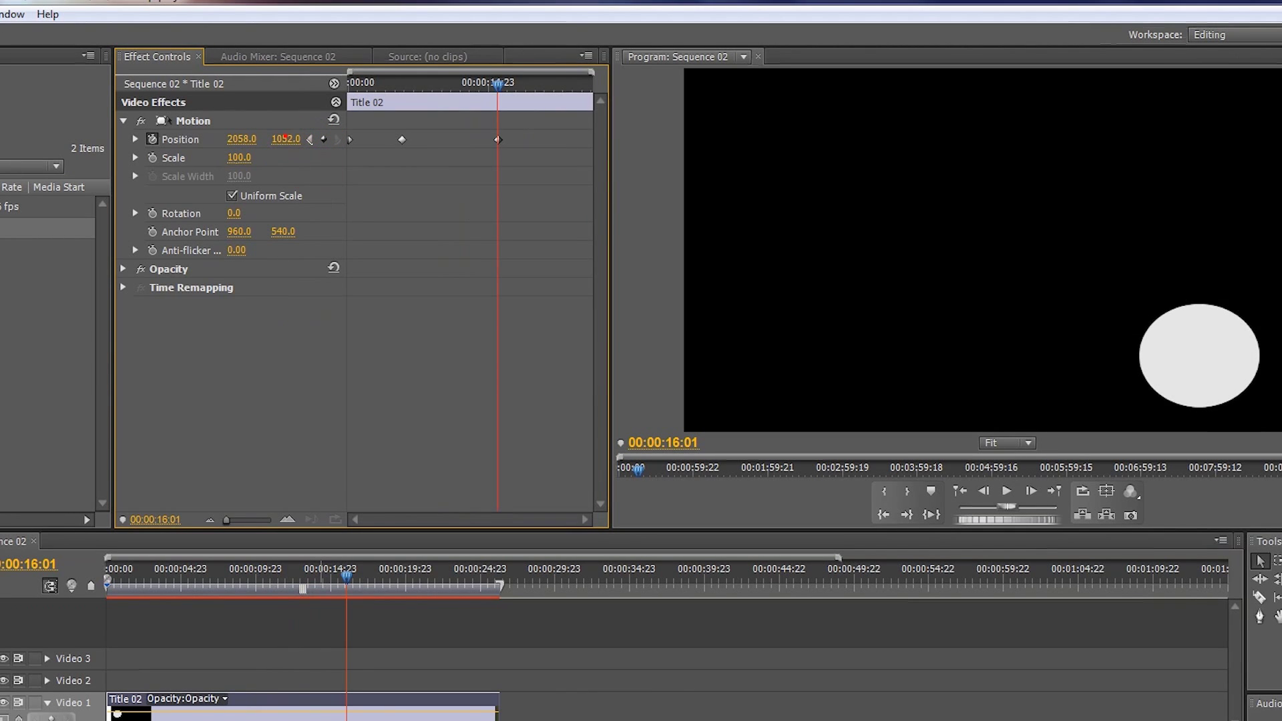
Add a later Position keyframe with Y at 412.0, then scrub the playhead to preview the motion
left_click_drag(435, 116, 427, 116)
left_click_drag(283, 139, 181, 139)
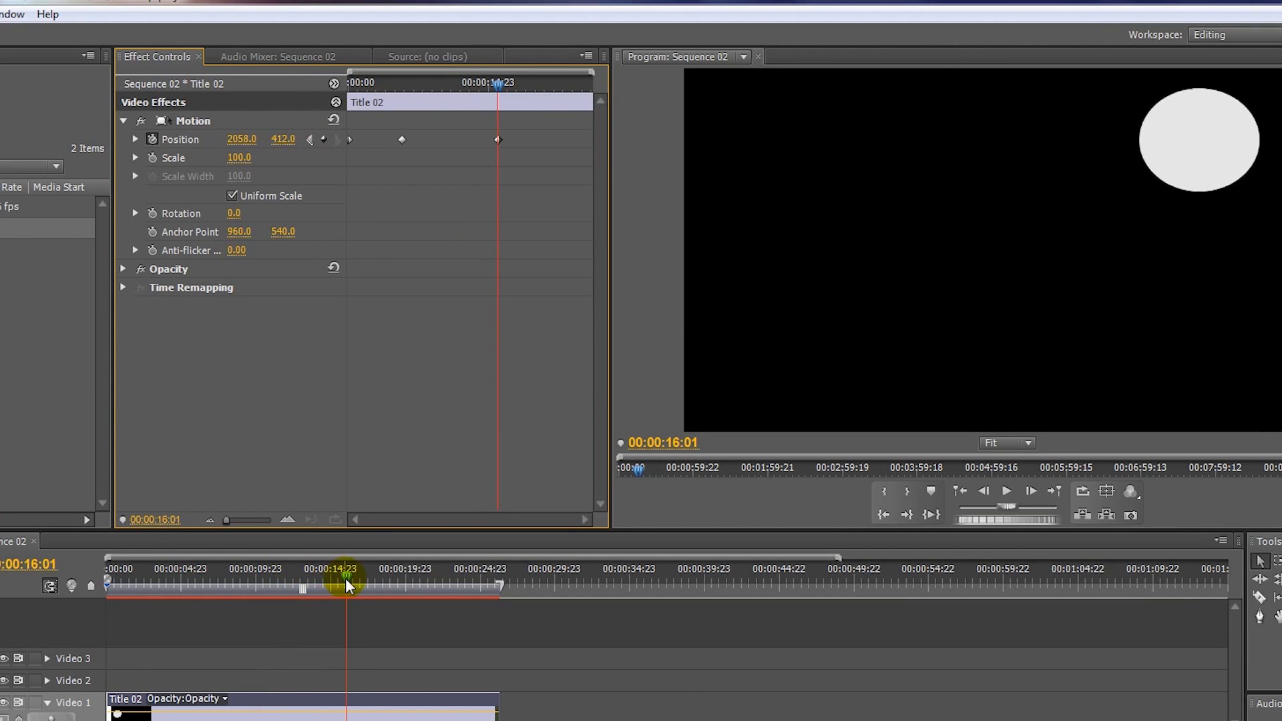
left_click(305, 587)
left_click_drag(305, 587, 203, 600)
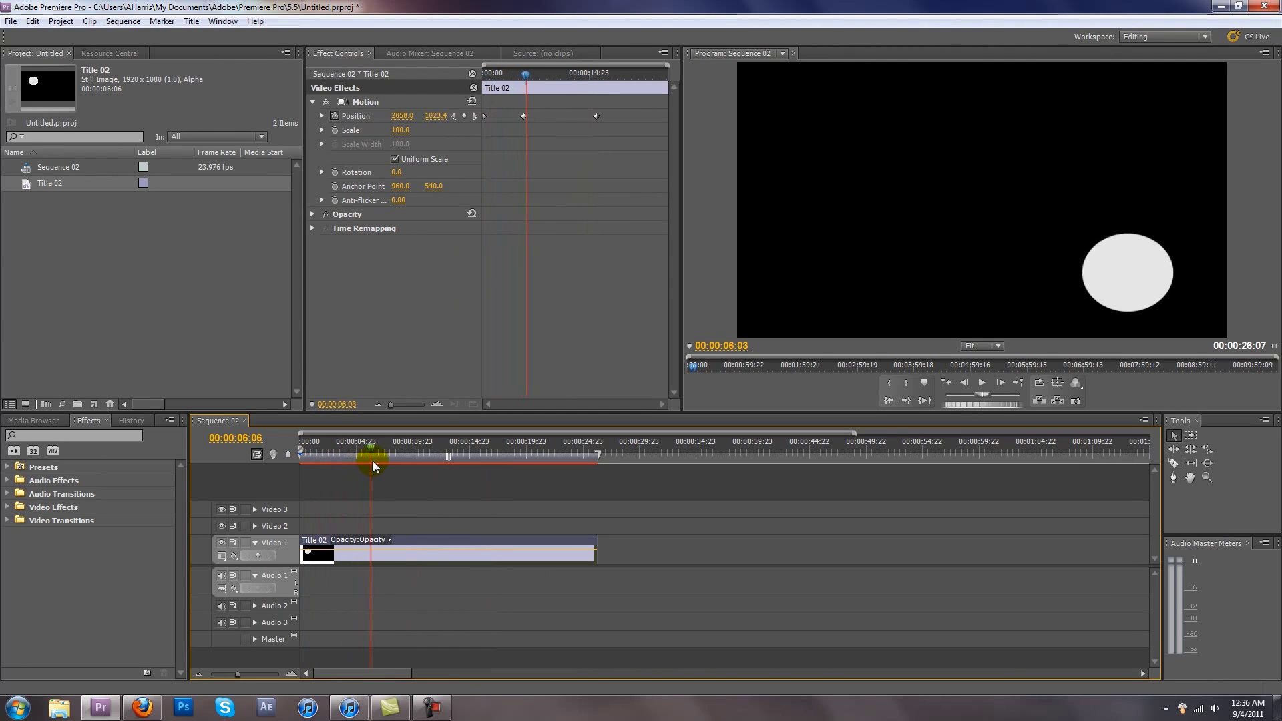
left_click_drag(373, 462, 399, 460)
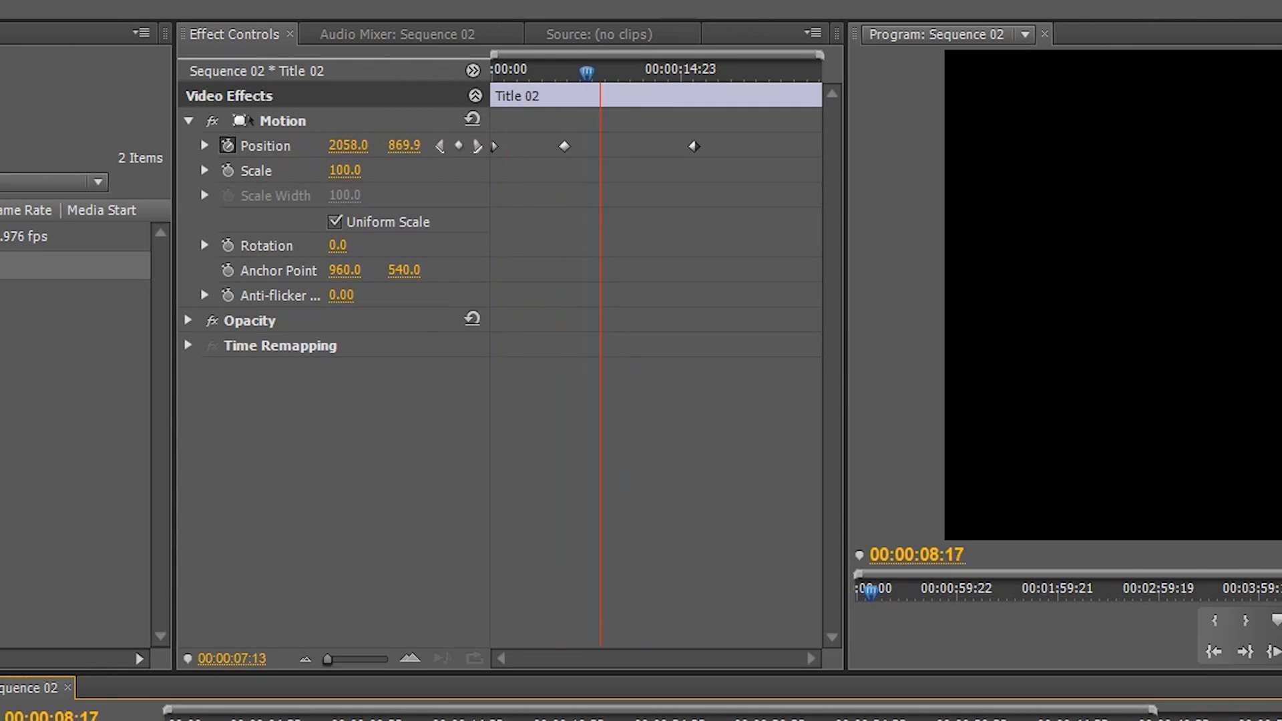
left_click_drag(361, 717, 492, 718)
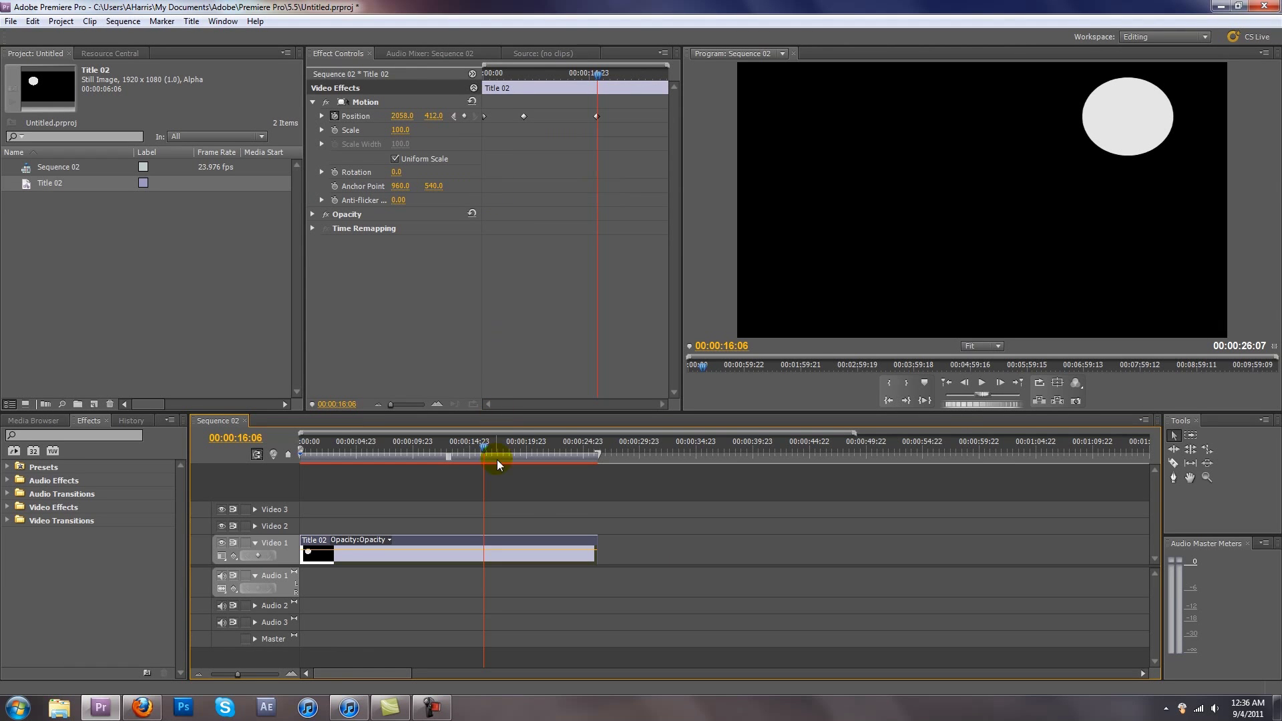
Drag the last Position keyframe later in time and preview the ending
mouse_move(497, 459)
left_mouse_down()
mouse_move(558, 452)
mouse_move(494, 452)
left_mouse_up()
left_click_drag(596, 116, 655, 120)
left_click_drag(495, 449, 303, 462)
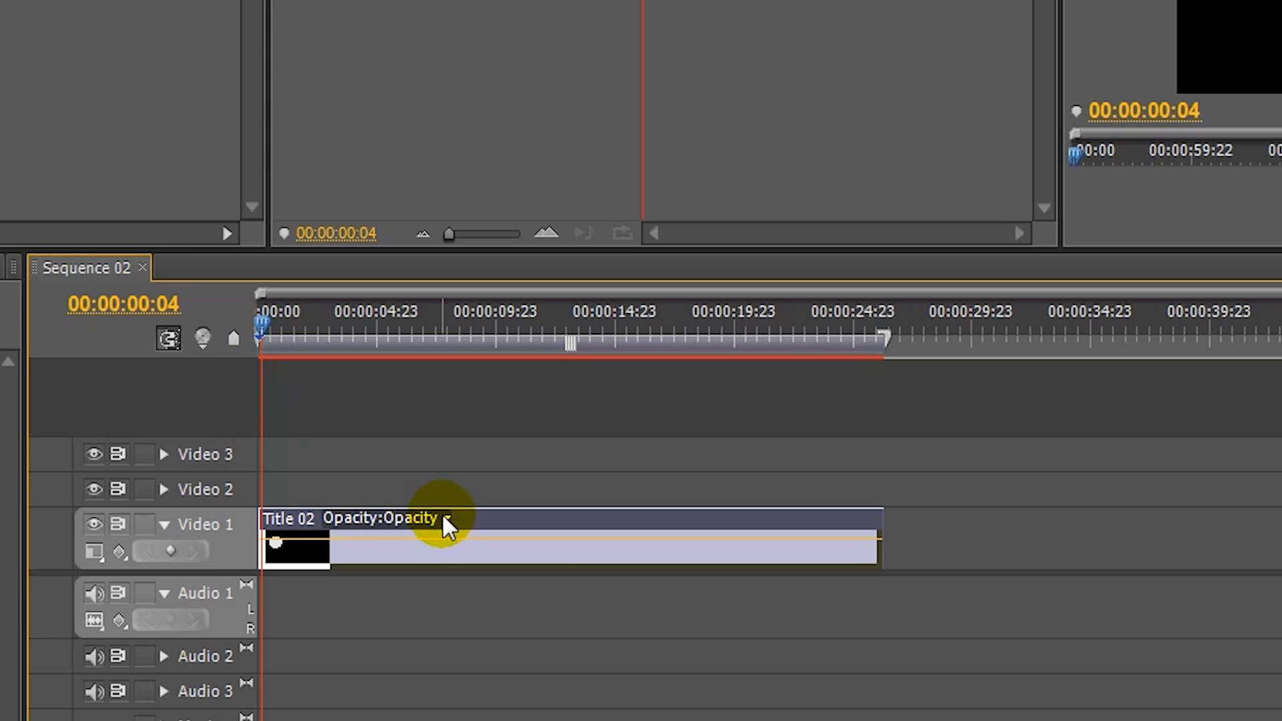
Show Motion: Position keyframes on the Title 02 timeline clip and zoom the timeline in
left_click(389, 540)
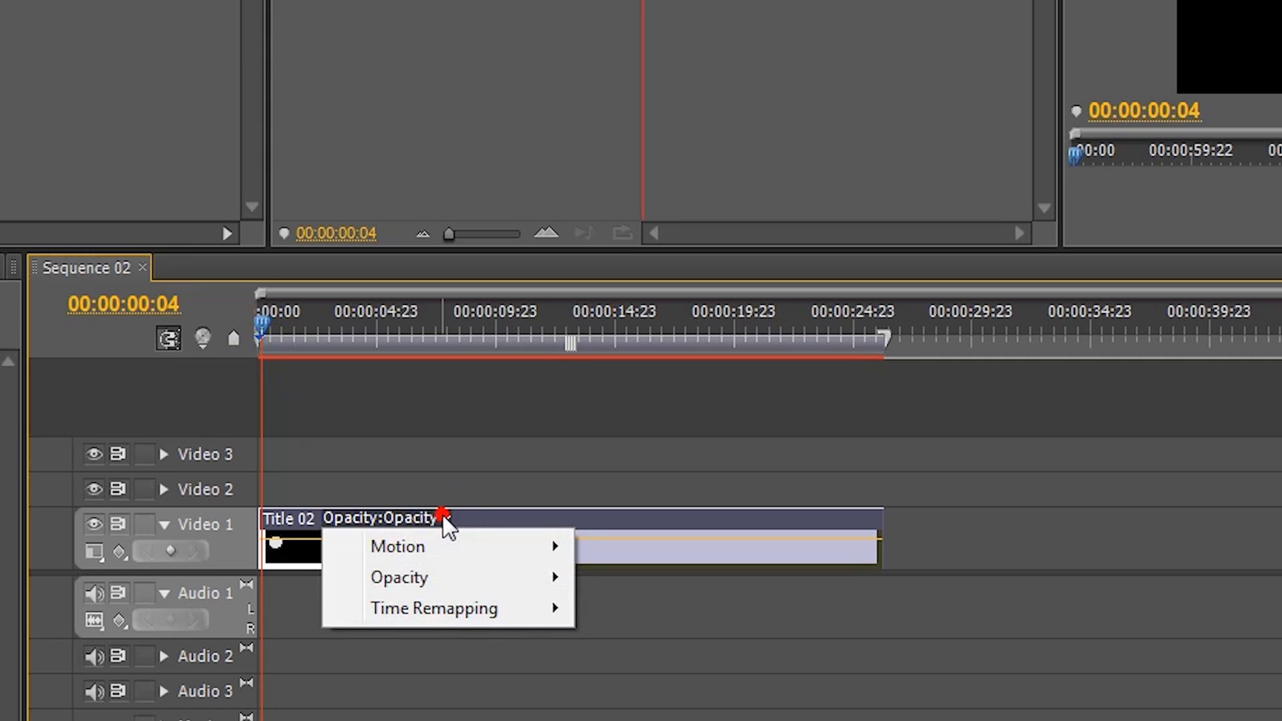
mouse_move(463, 544)
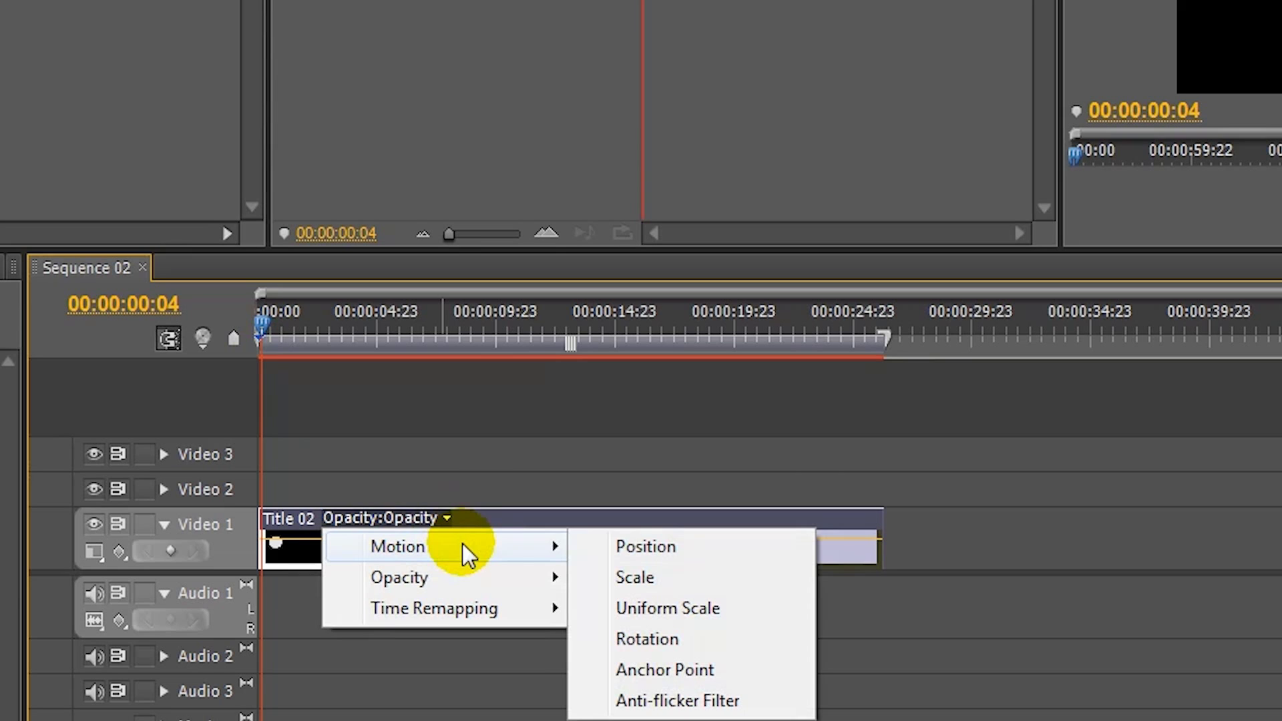
left_click(619, 546)
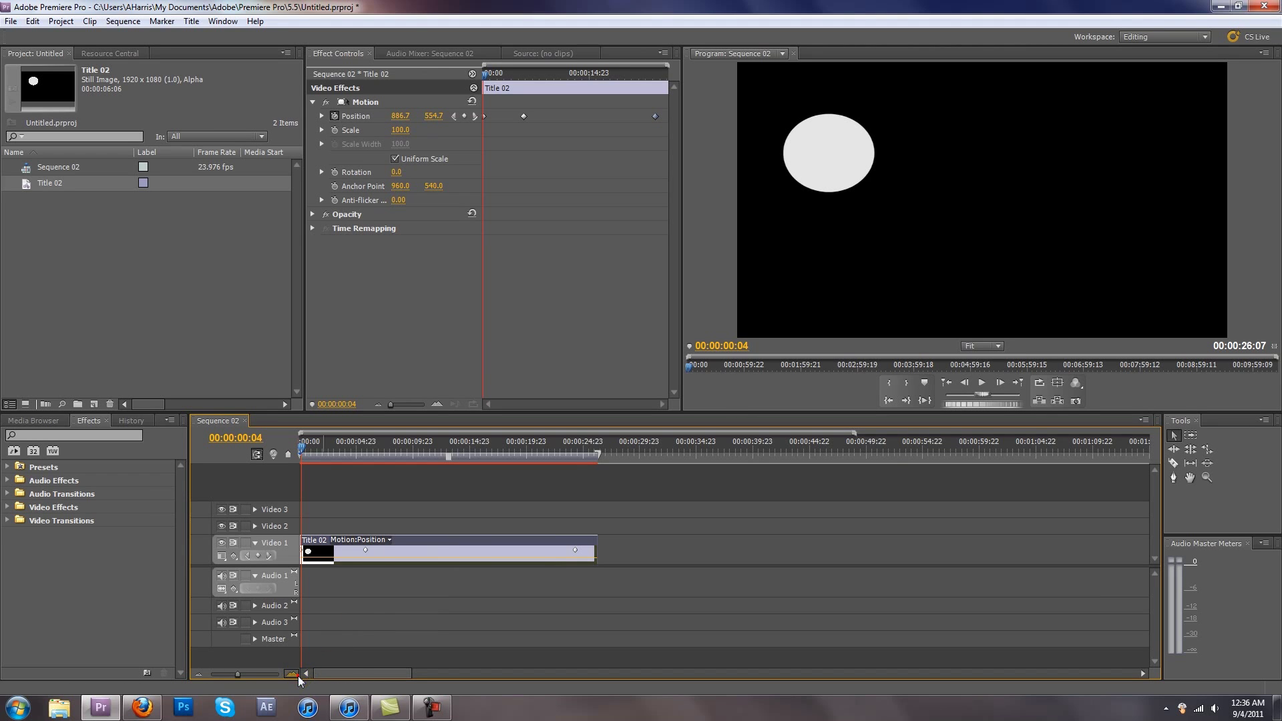
left_click(292, 673)
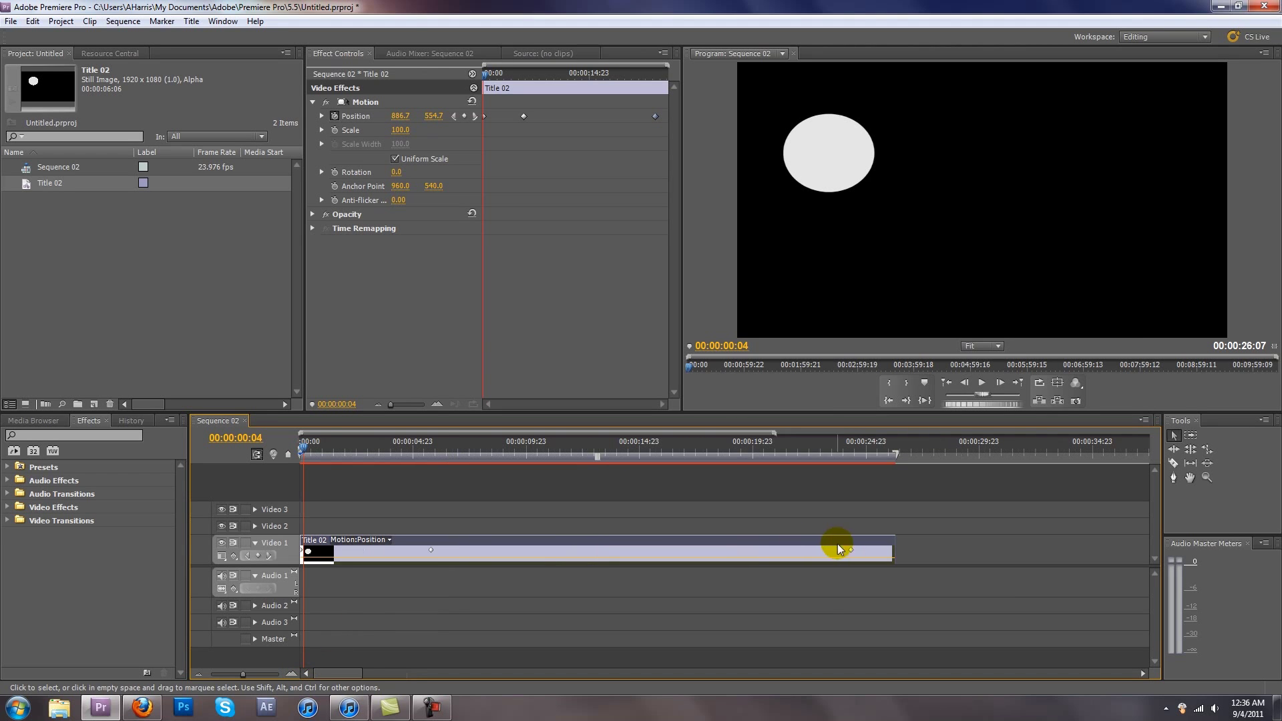
Adjust the later Position keyframe's timing in the timeline and preview the circle's path
left_click_drag(850, 550, 790, 549)
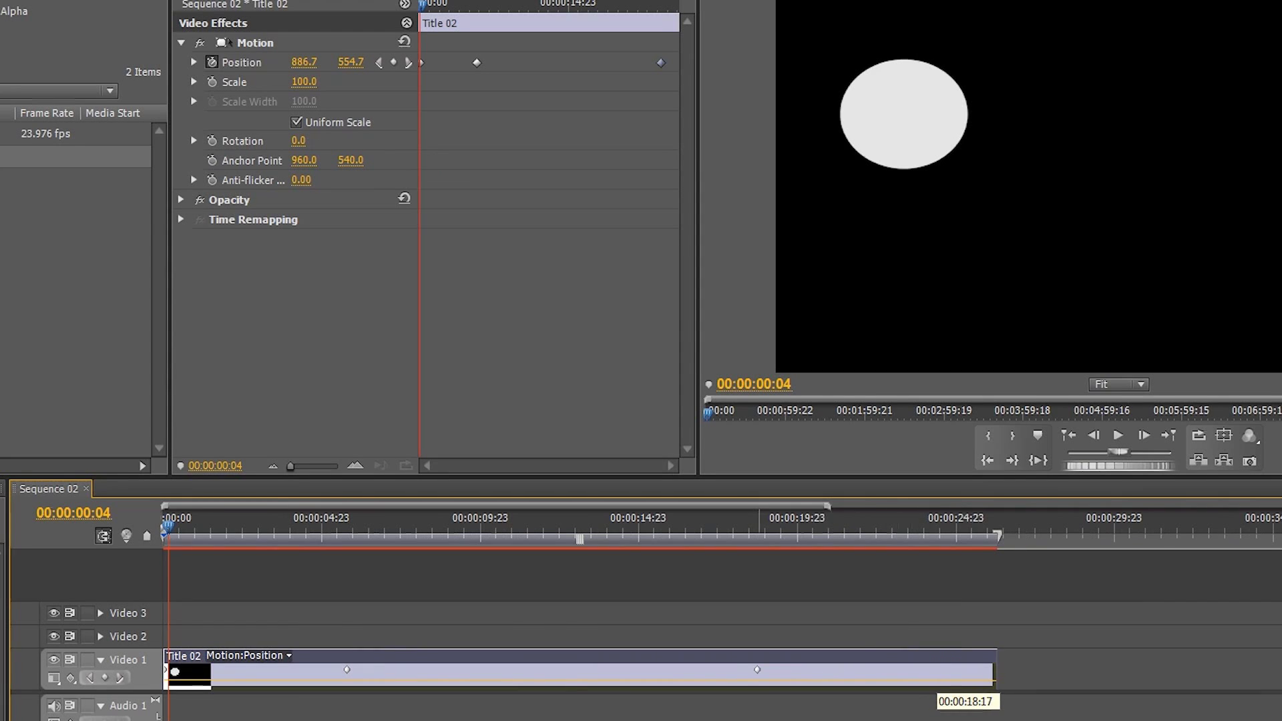
left_click_drag(725, 669, 953, 669)
left_click(955, 531)
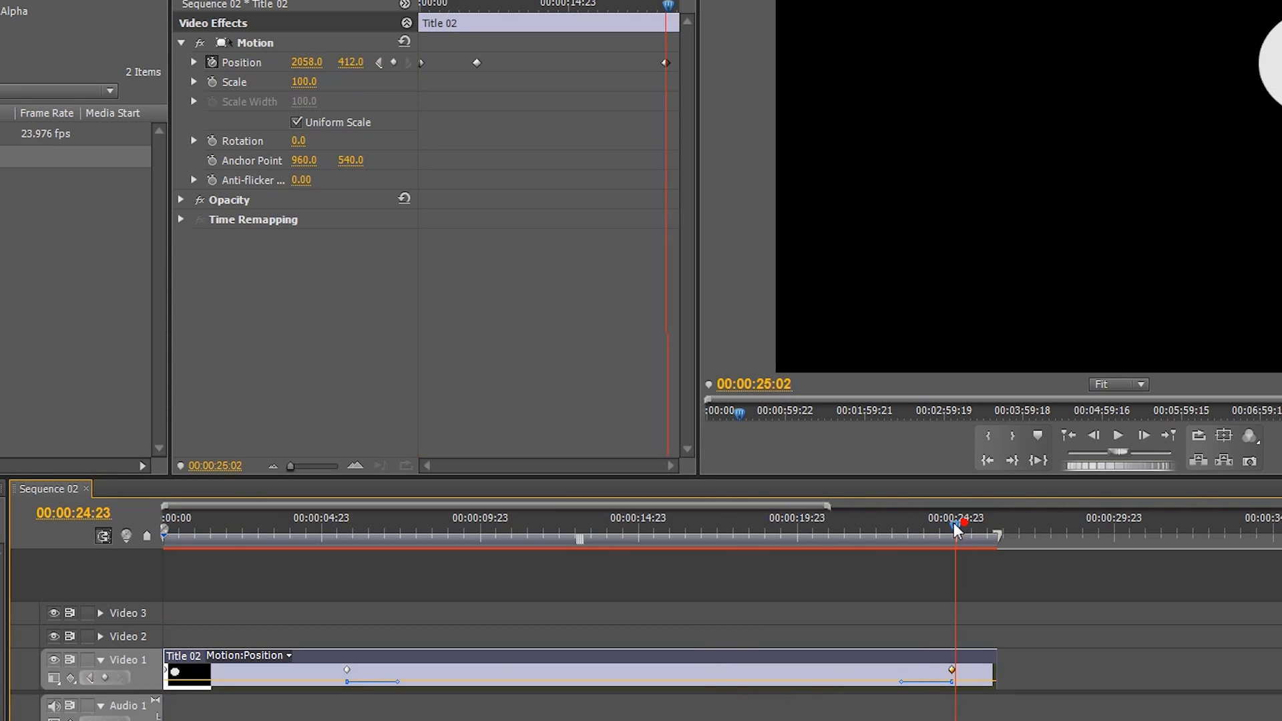
left_click_drag(955, 531, 326, 579)
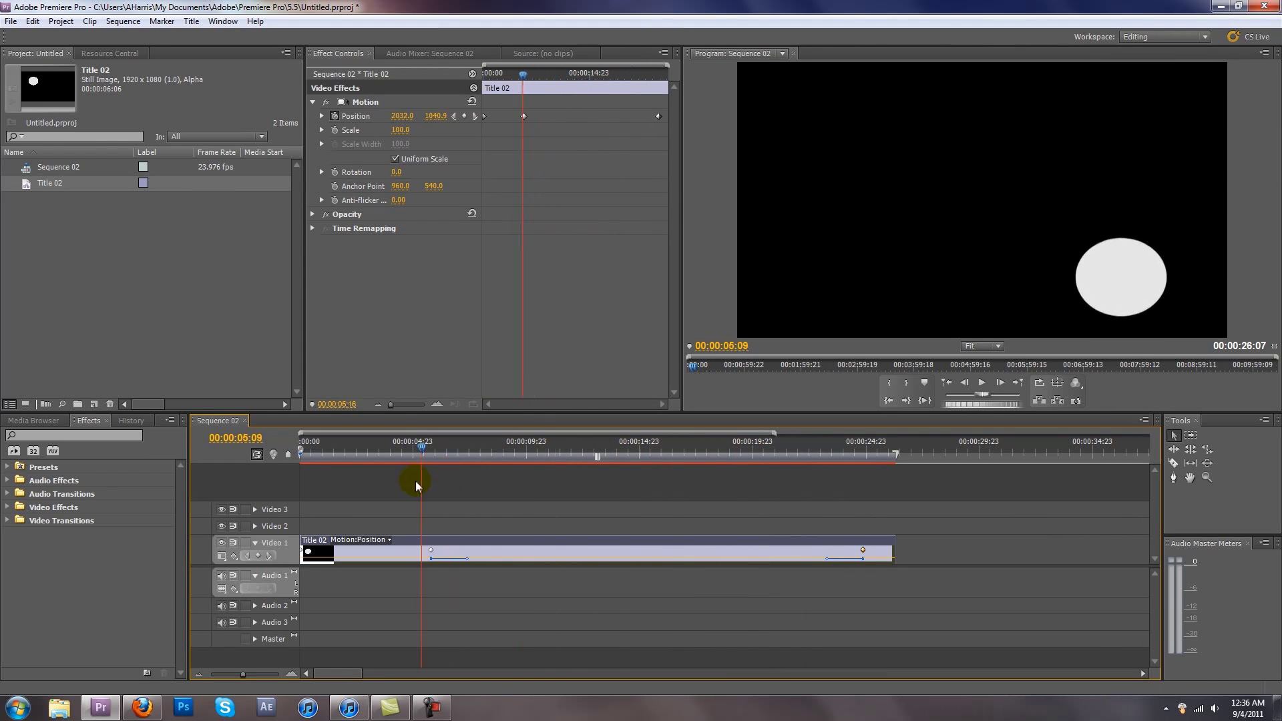
left_click_drag(417, 485, 623, 481)
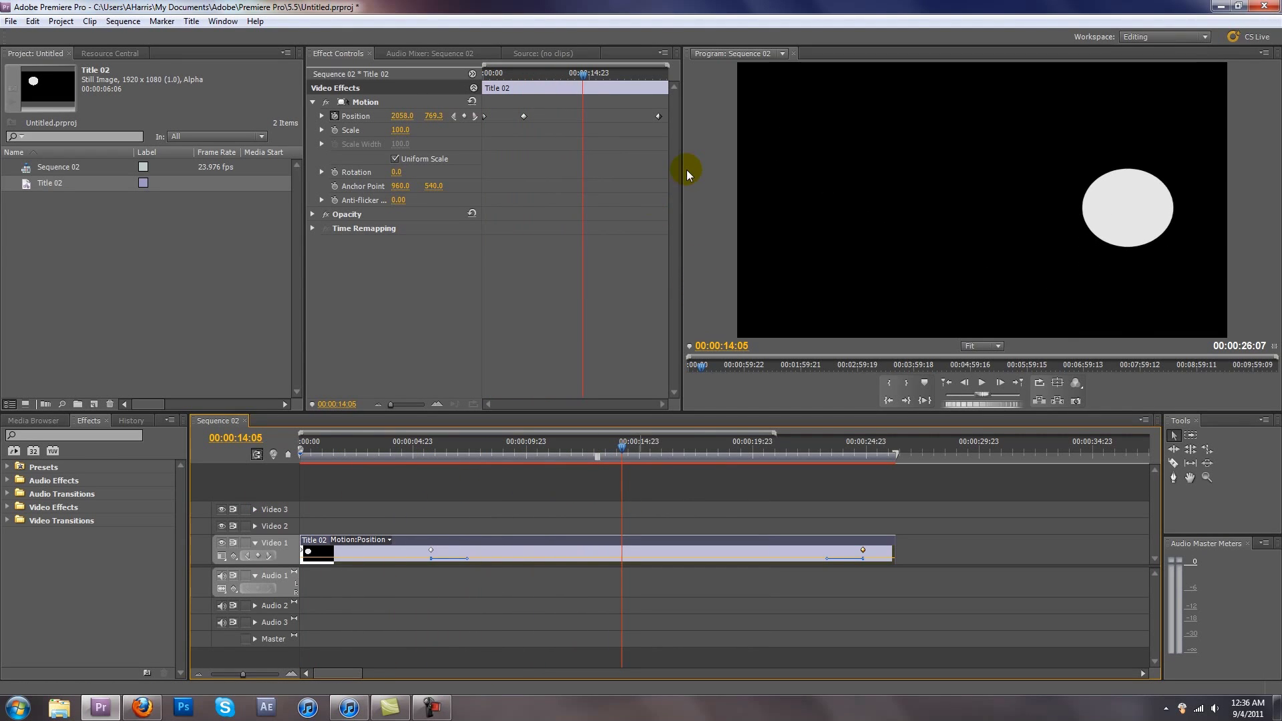
Widen the keyframe area, deselect the keyframes, and bring up a Position keyframe's context menu
left_click_drag(681, 172, 786, 164)
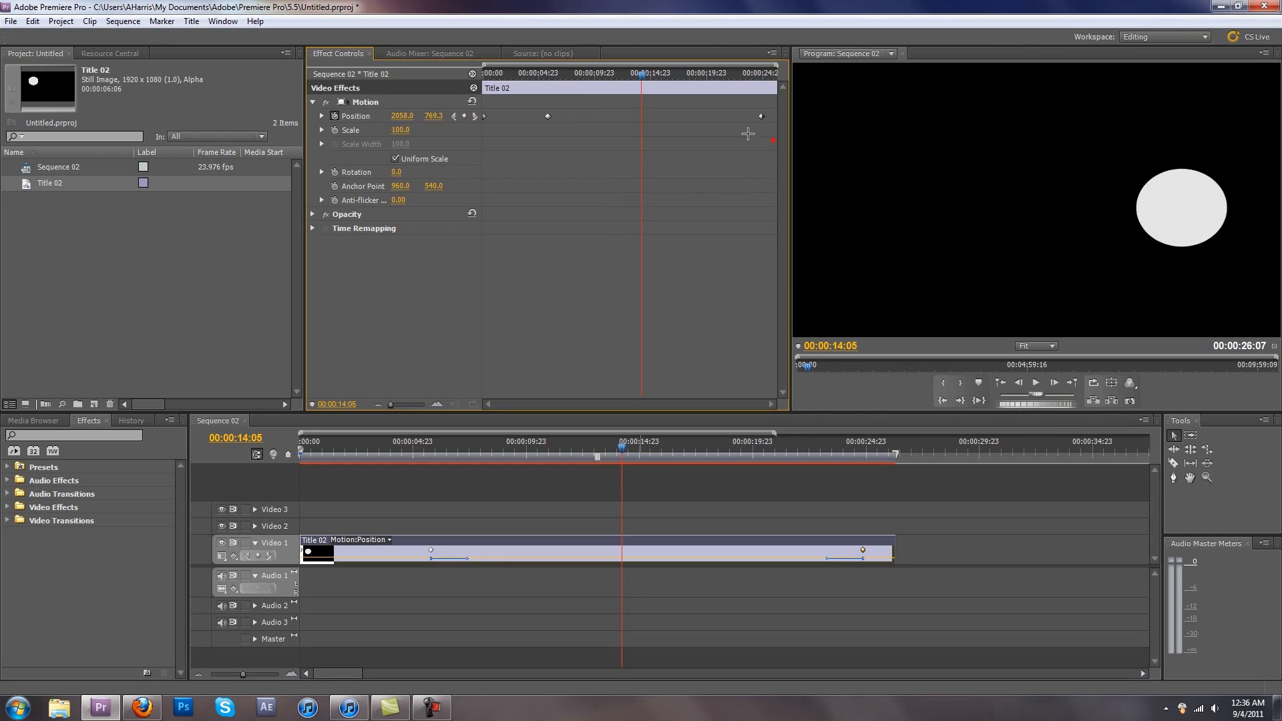
left_click(748, 134)
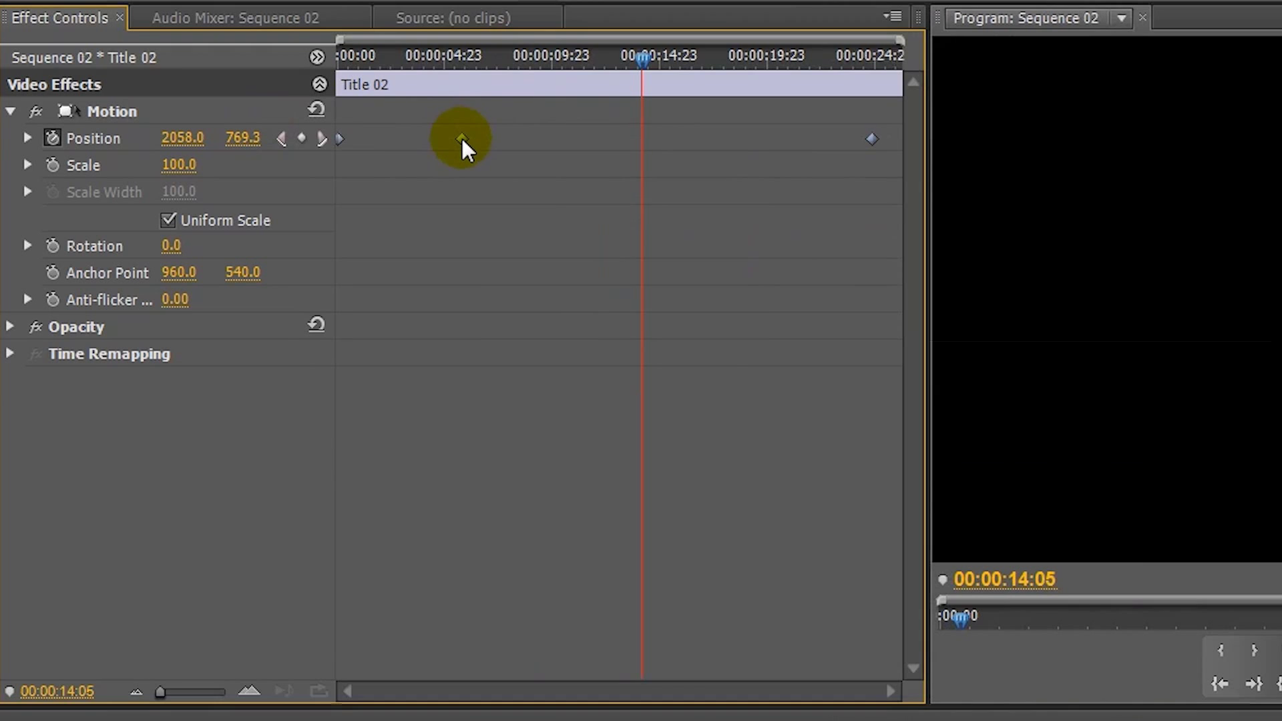
right_click(547, 115)
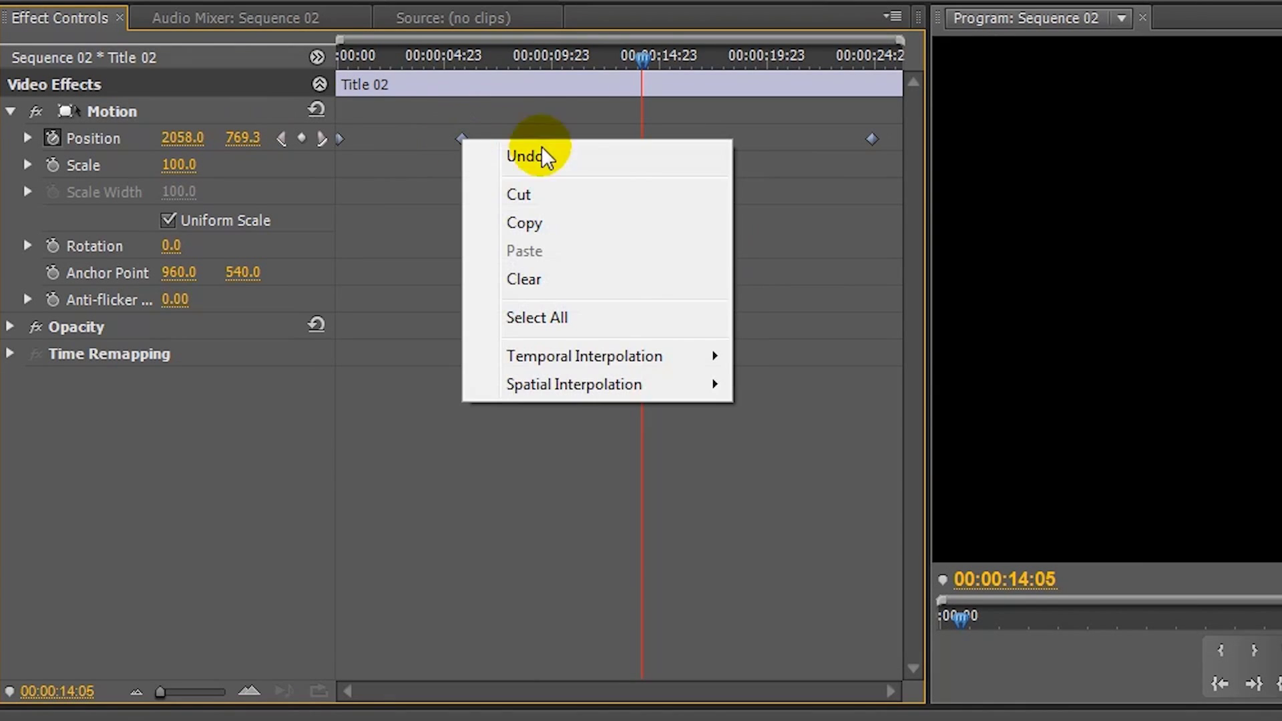
Set the Position keyframes to Auto Bezier temporal and Continuous Bezier spatial interpolation
mouse_move(677, 353)
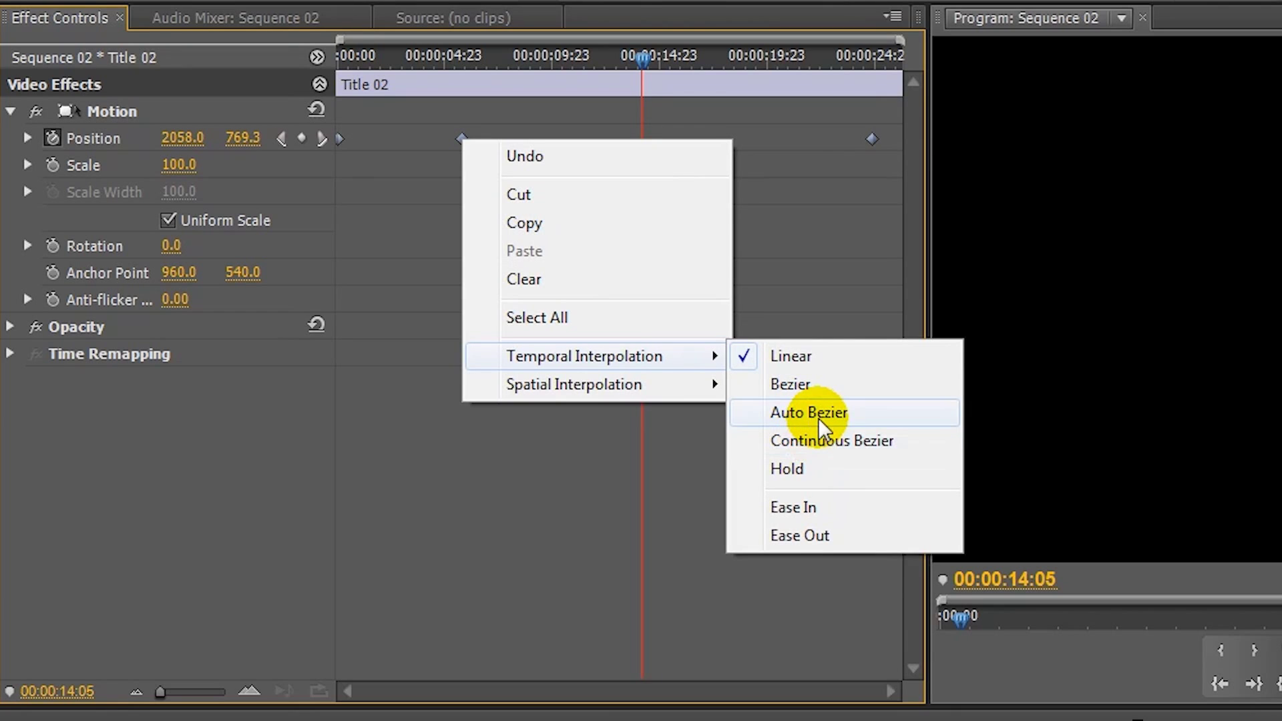
left_click(819, 418)
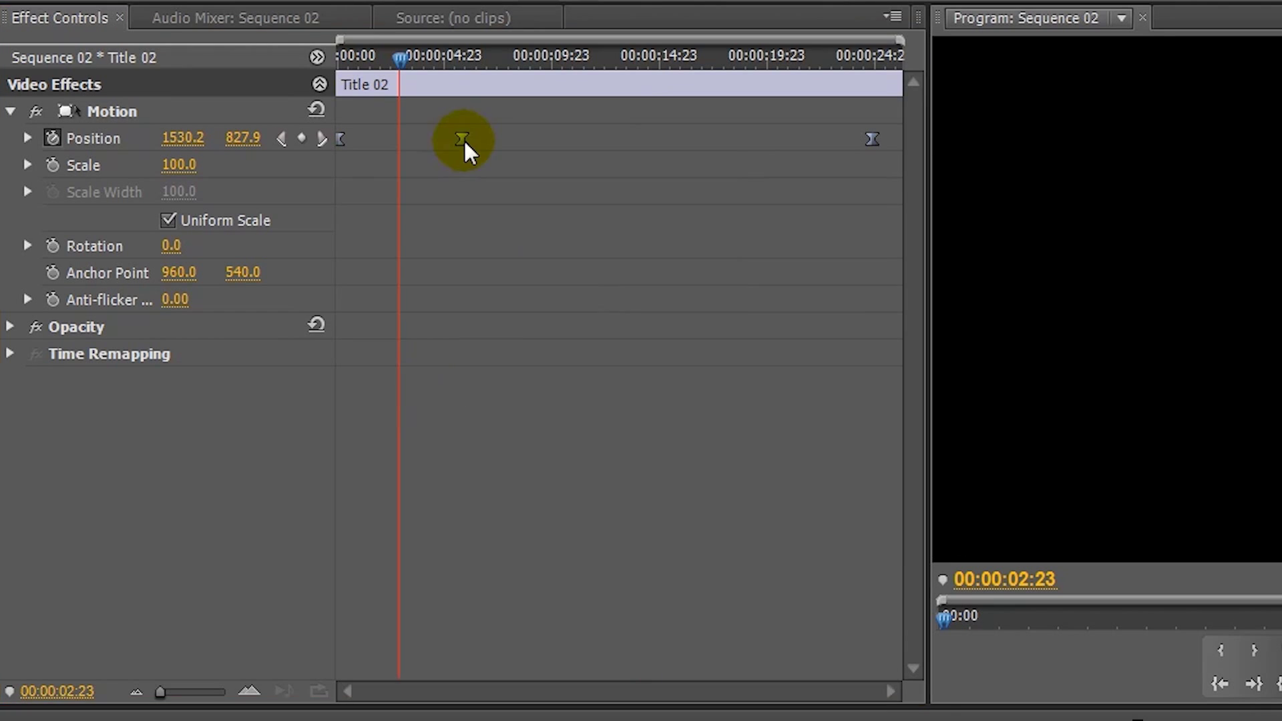
right_click(464, 139)
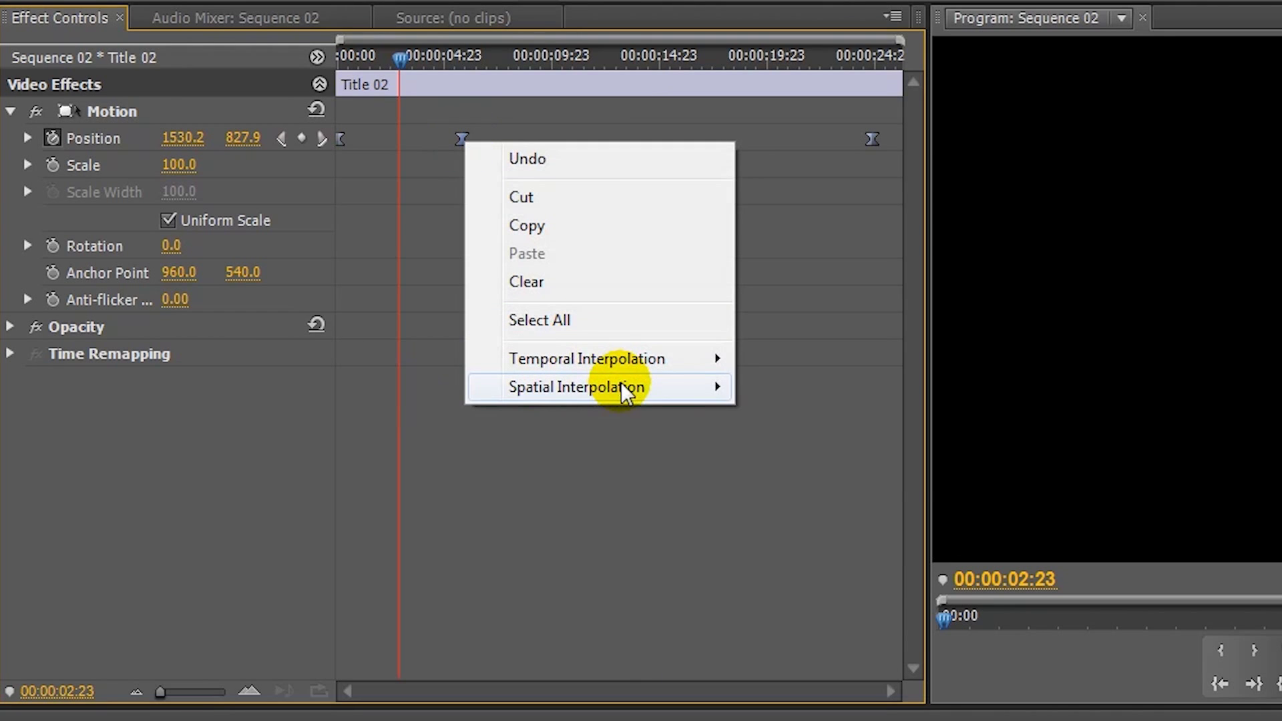
mouse_move(621, 383)
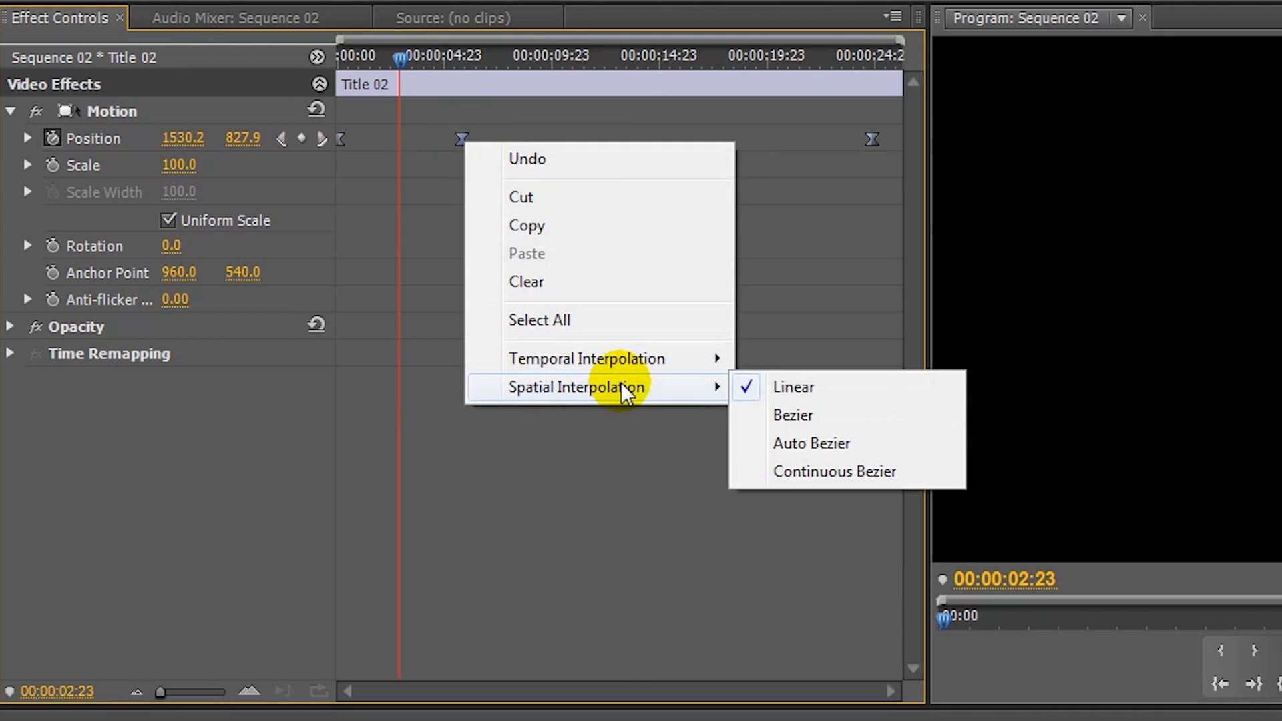
left_click(813, 471)
left_click_drag(368, 448, 758, 482)
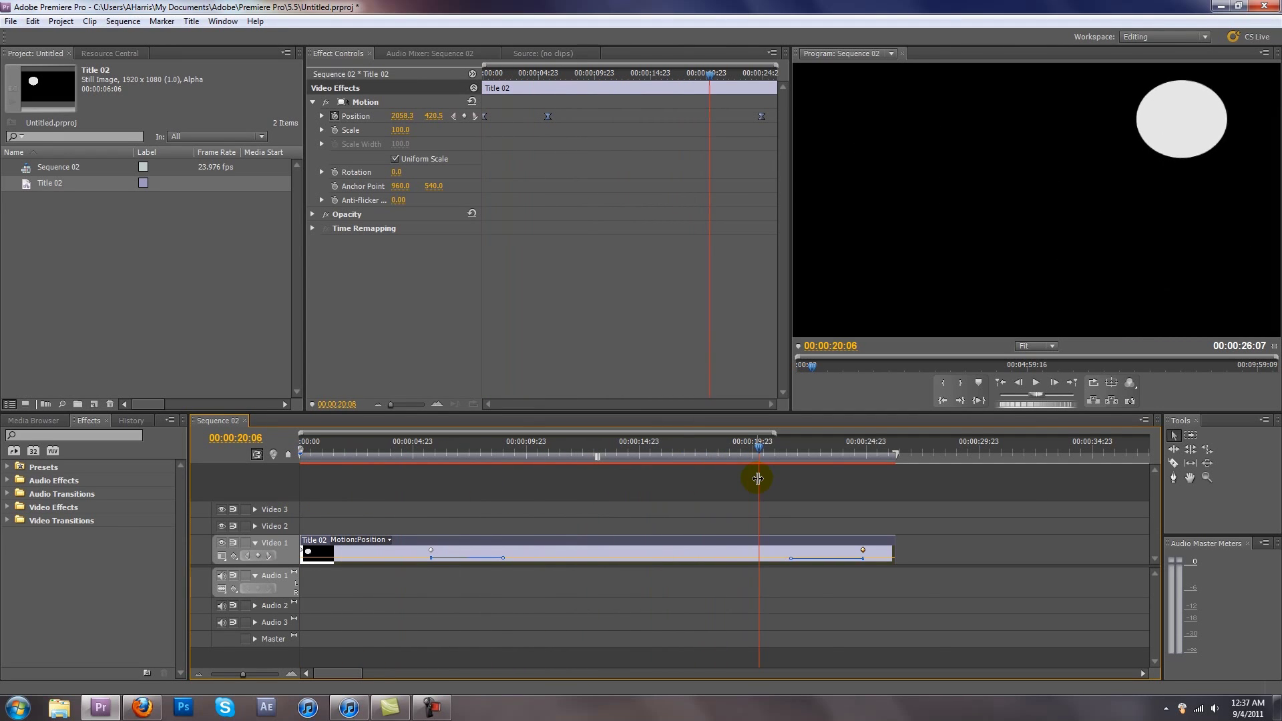
Scrub the playhead back to 00:00:00:00, previewing the circle's smoothed path
left_click_drag(449, 454, 271, 454)
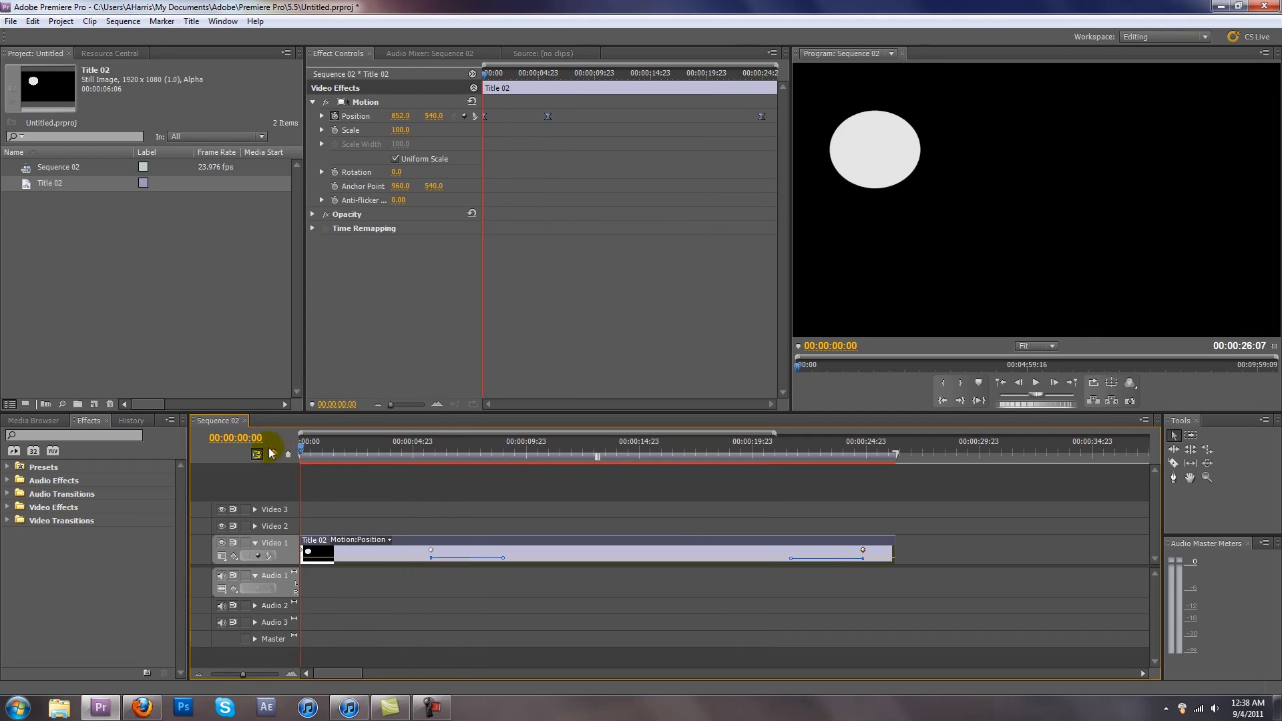
Reset Motion and remove the Position keyframes so the circle stays fixed at 852, 540; enable Scale animation
left_click(473, 102)
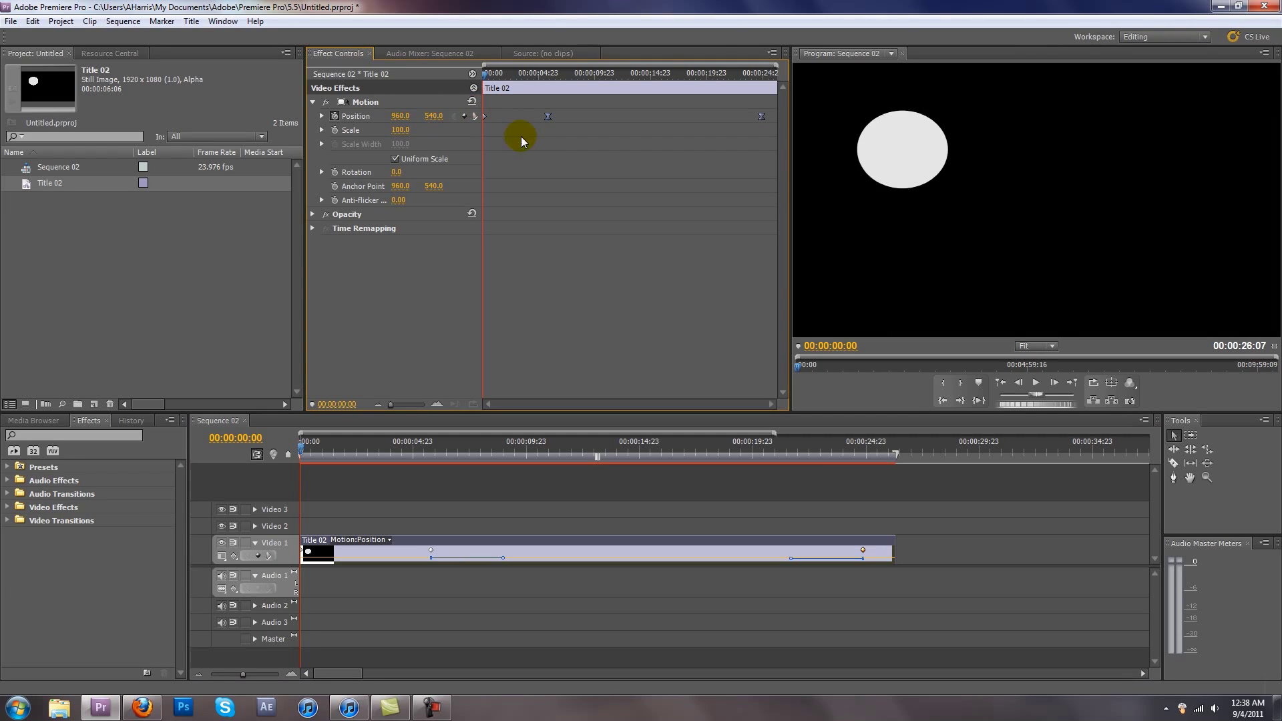
left_click_drag(770, 137, 535, 114)
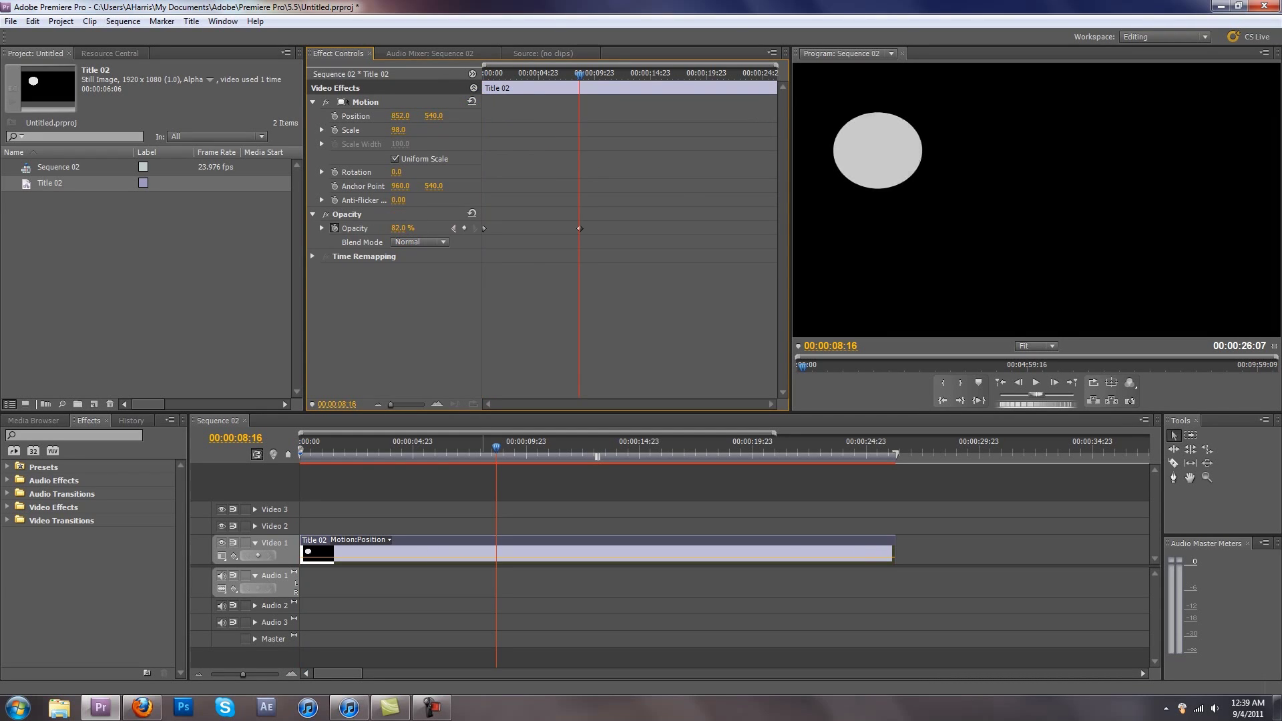
left_click_drag(402, 228, 387, 228)
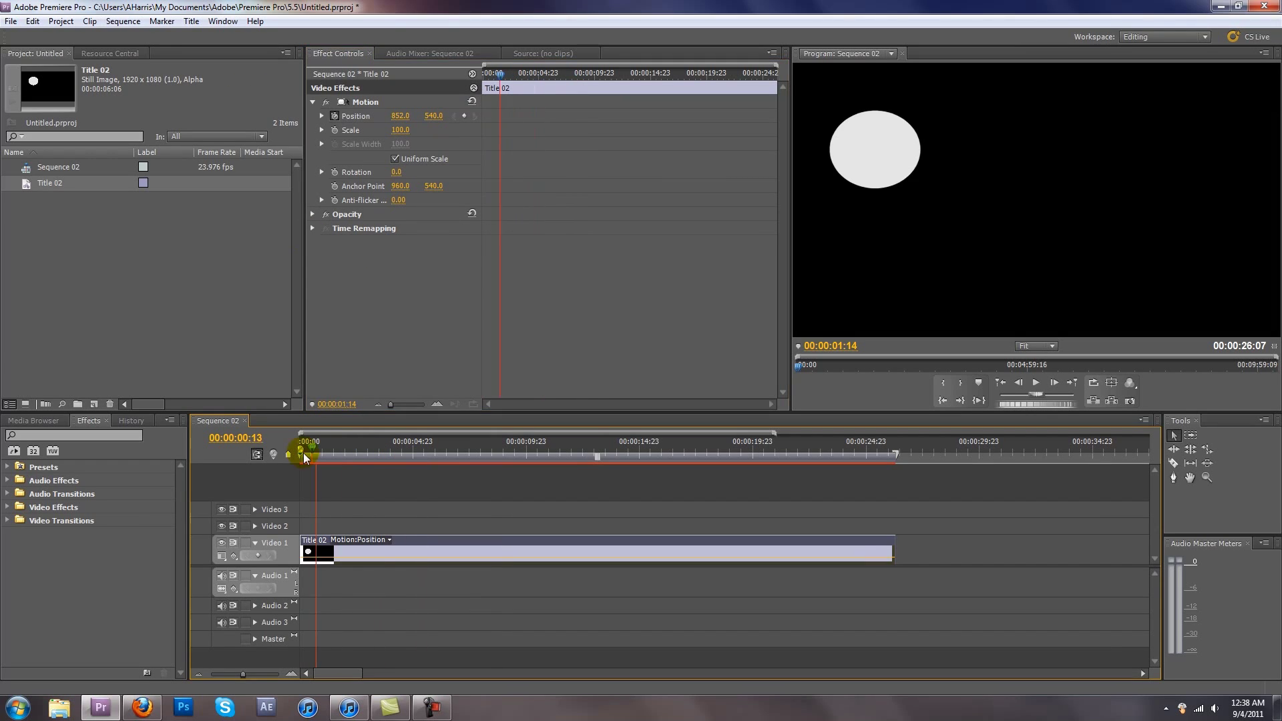
left_click_drag(303, 452, 254, 454)
left_click(438, 260)
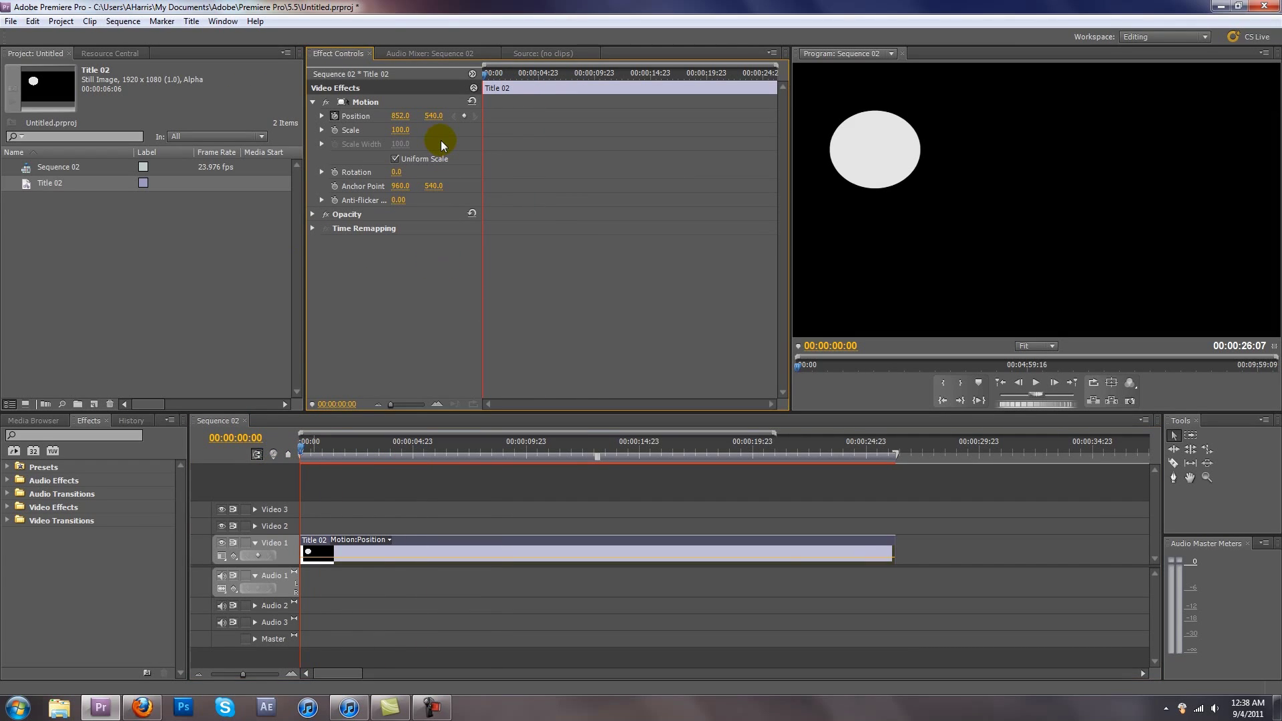
left_click(333, 116)
left_click(335, 130)
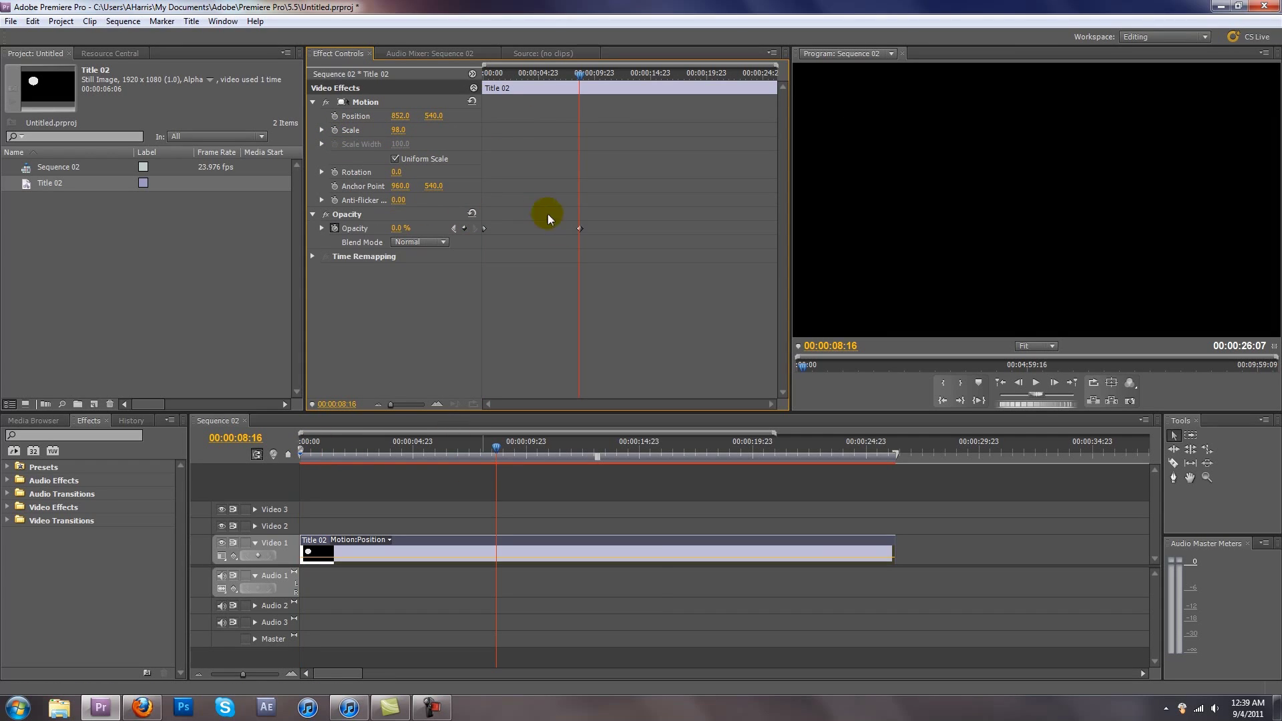
Keyframe Opacity from about 98% down to 0% around 00:00:08:14–08:16
left_click_drag(496, 447, 564, 440)
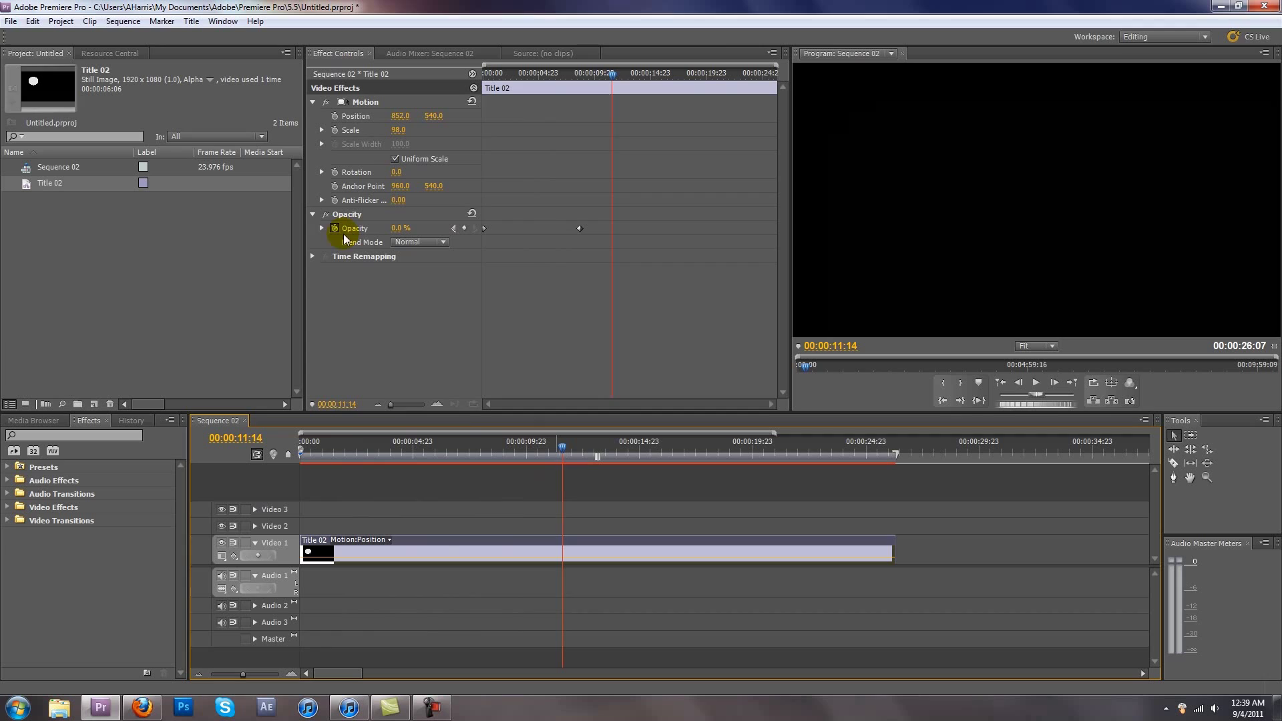
left_click_drag(551, 446, 496, 451)
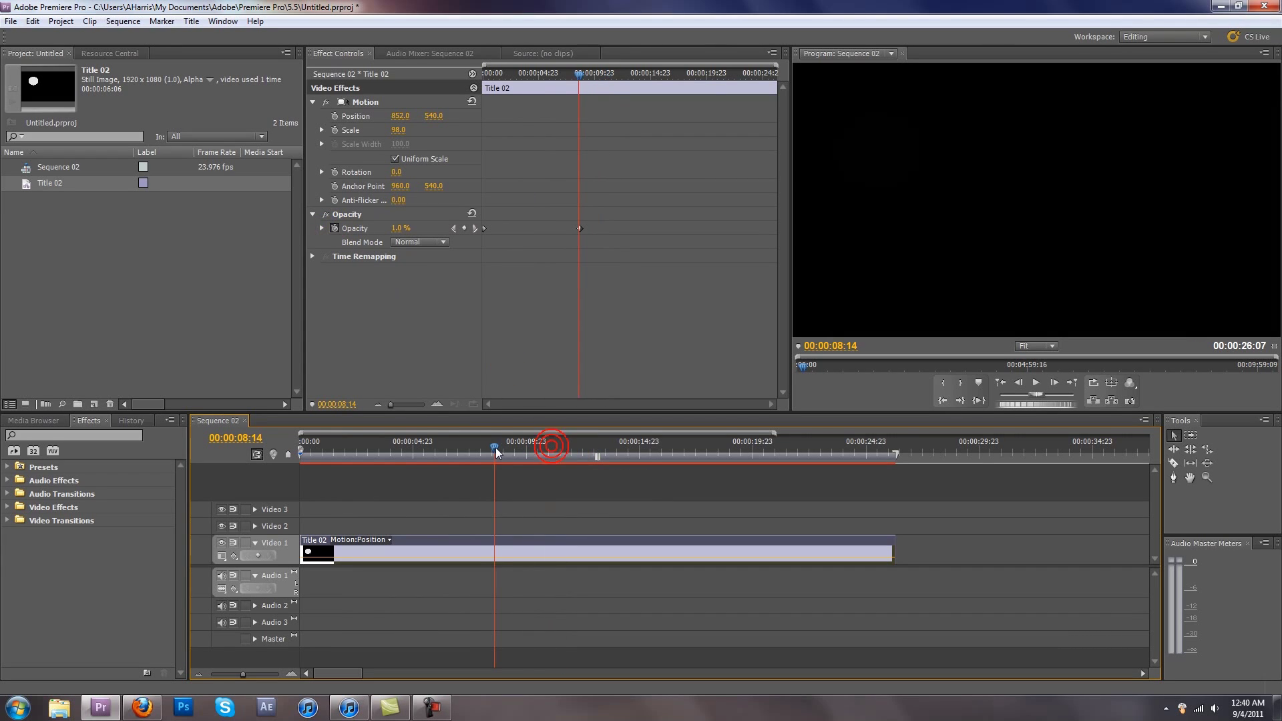
left_click_drag(400, 228, 427, 228)
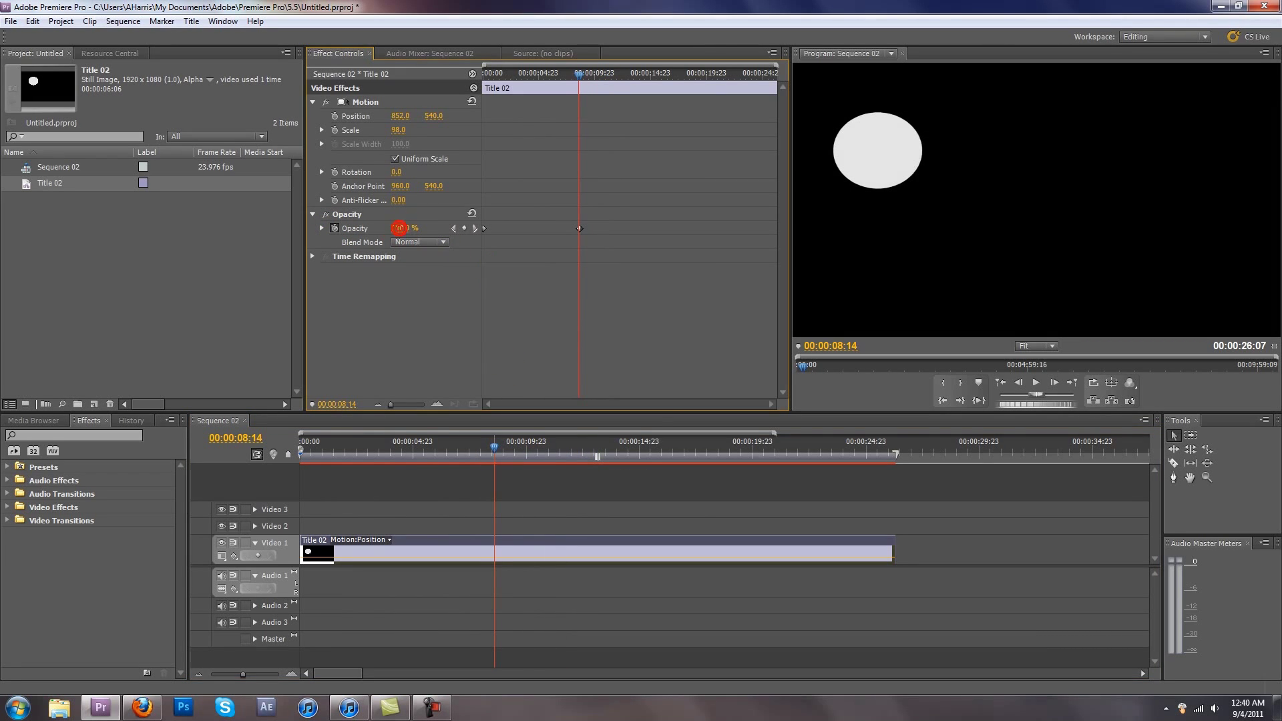
mouse_move(492, 444)
left_mouse_down()
mouse_move(314, 444)
mouse_move(521, 444)
mouse_move(498, 438)
left_mouse_up()
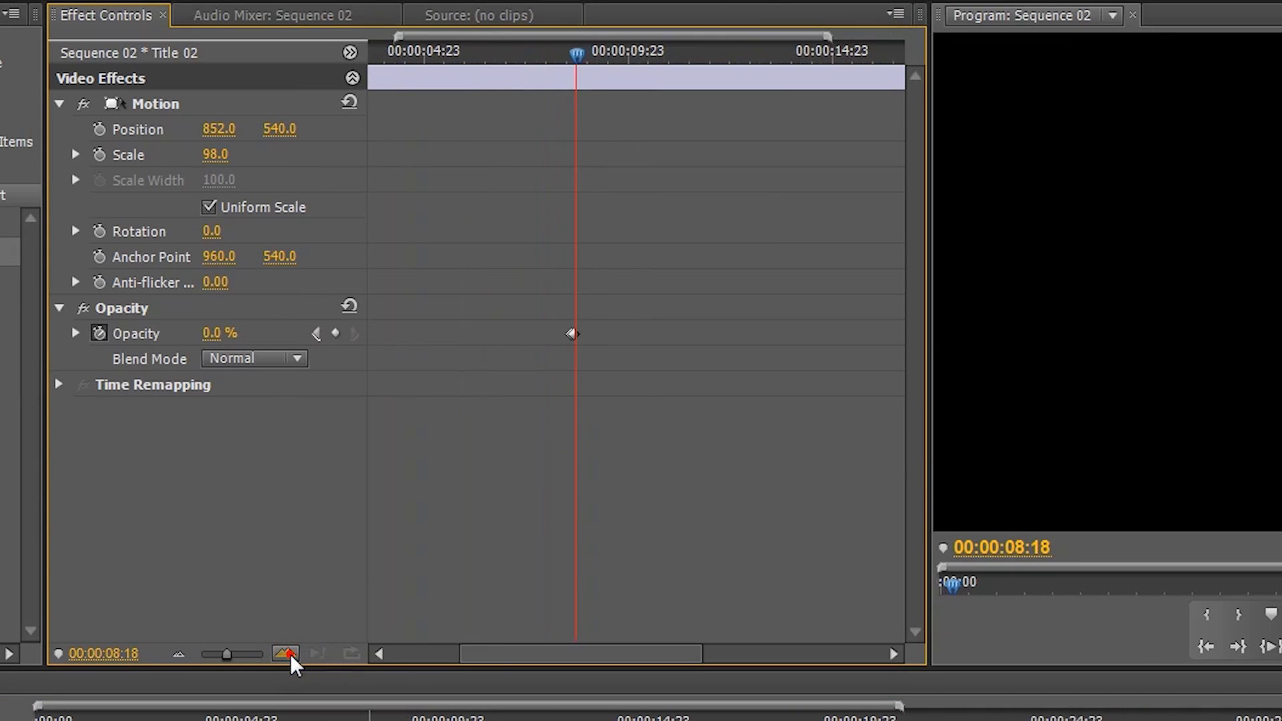
Zoom the Effect Controls timeline to inspect the Opacity keyframes near 00:00:08:16
left_click(437, 404)
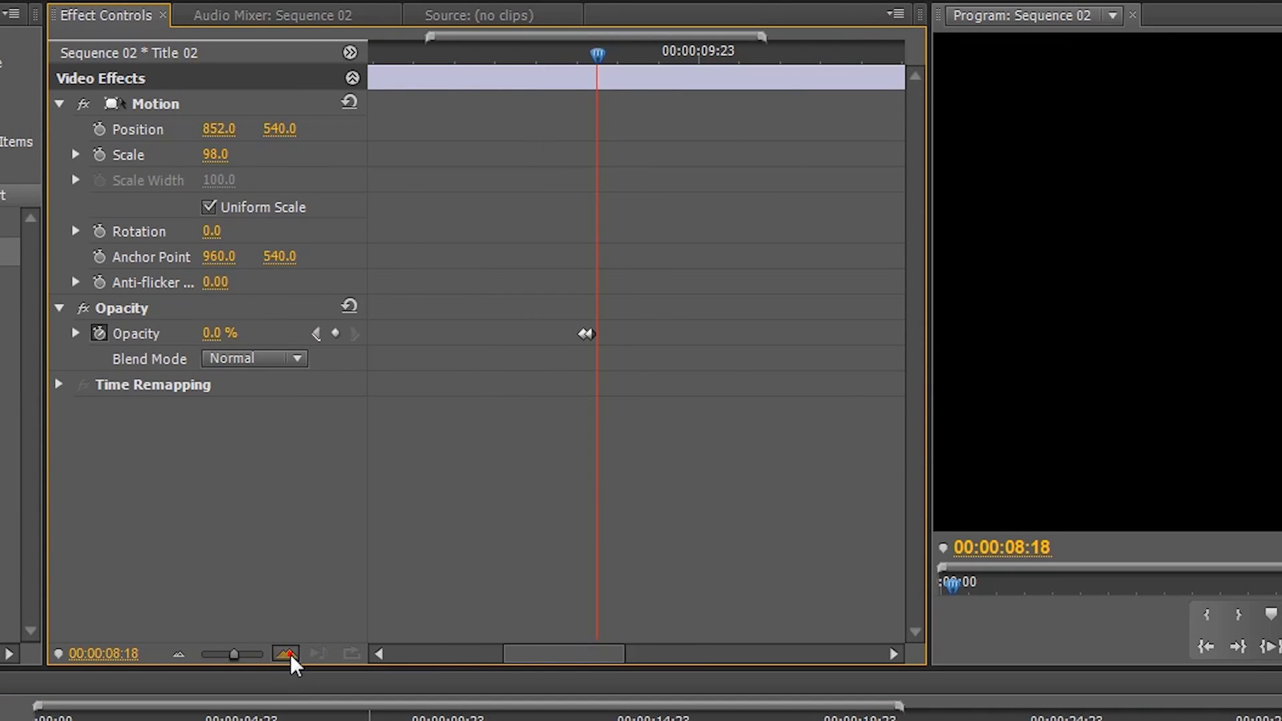
left_click(289, 656)
left_click_drag(613, 53, 618, 88)
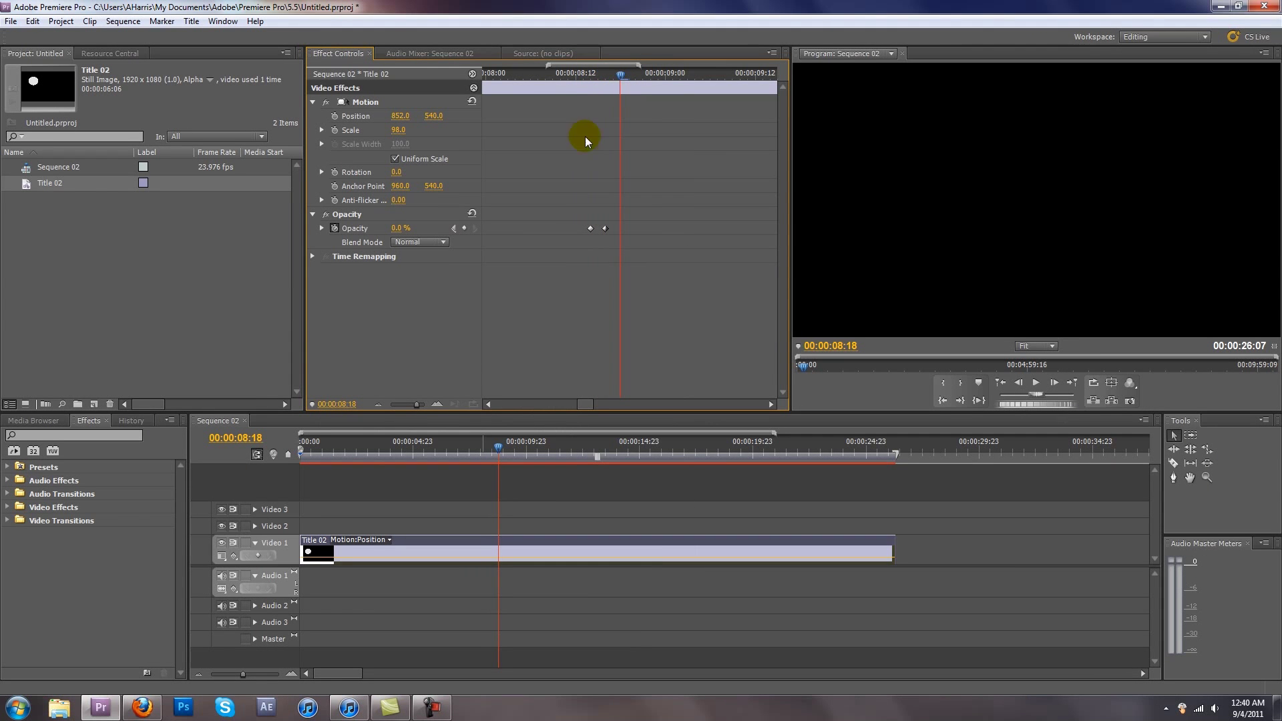
left_click(199, 673)
left_click(199, 673)
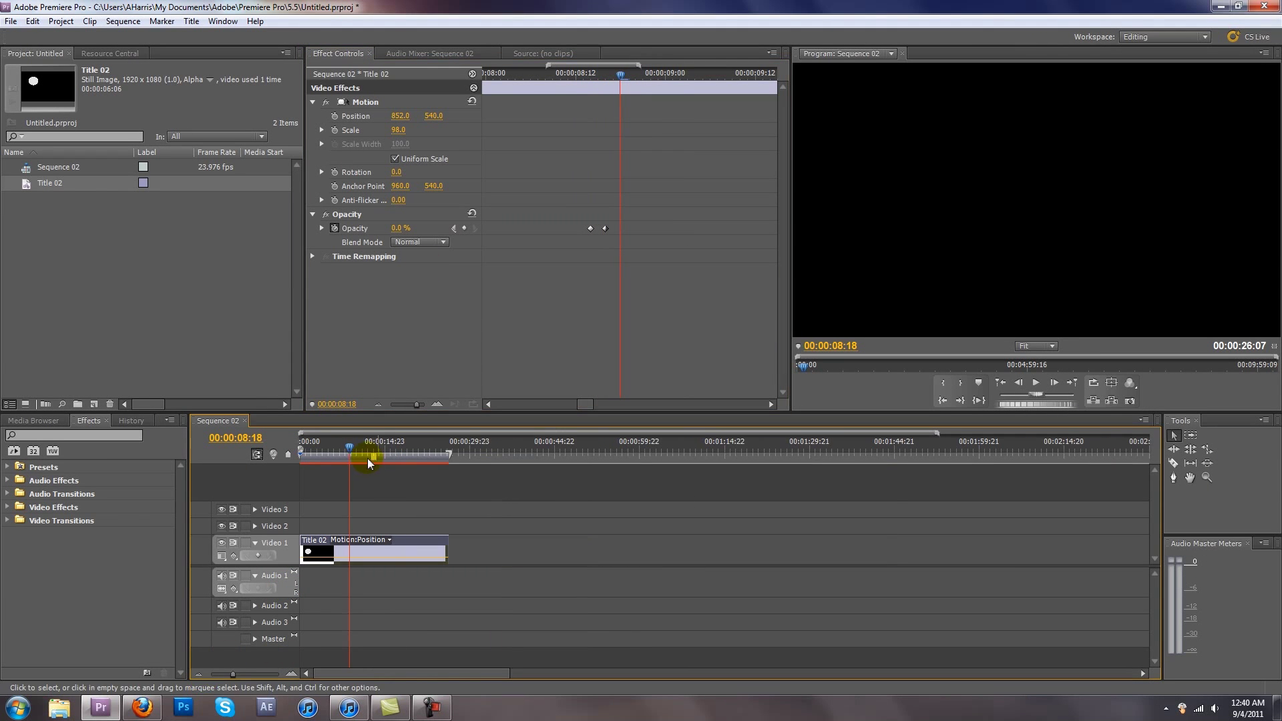
left_click_drag(367, 458, 257, 453)
left_click(379, 404)
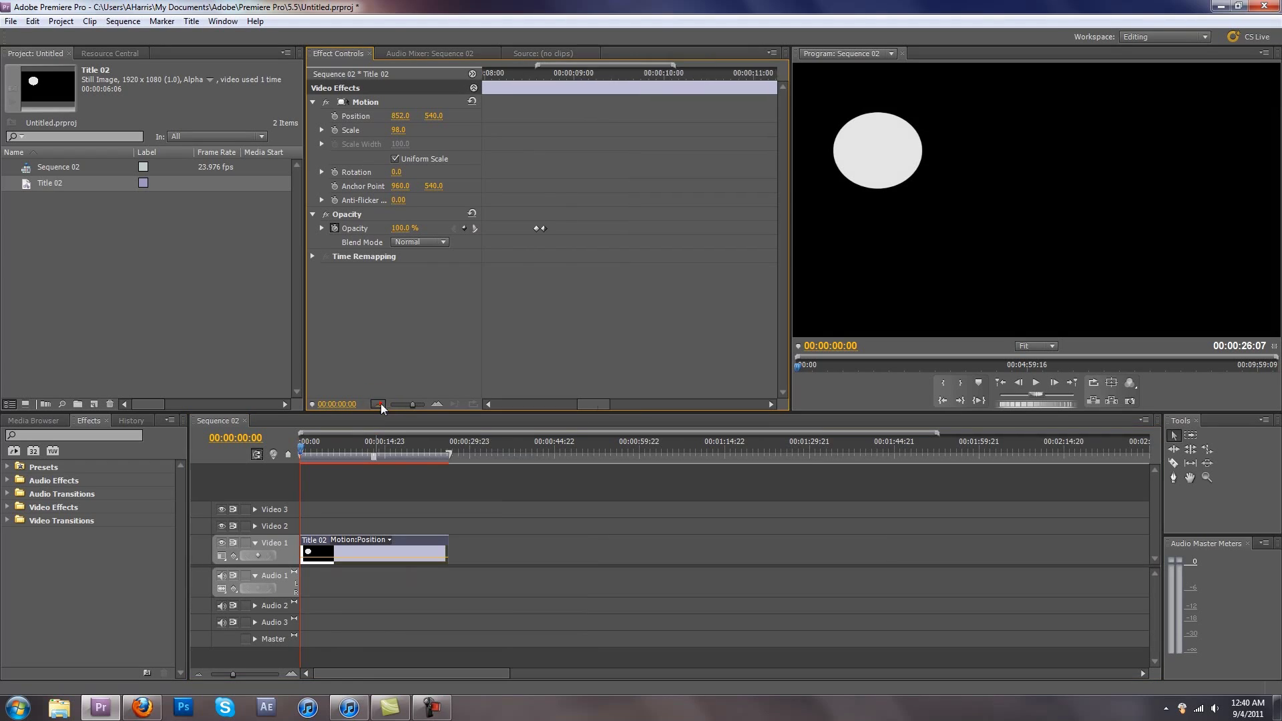
left_click(379, 404)
left_click(379, 404)
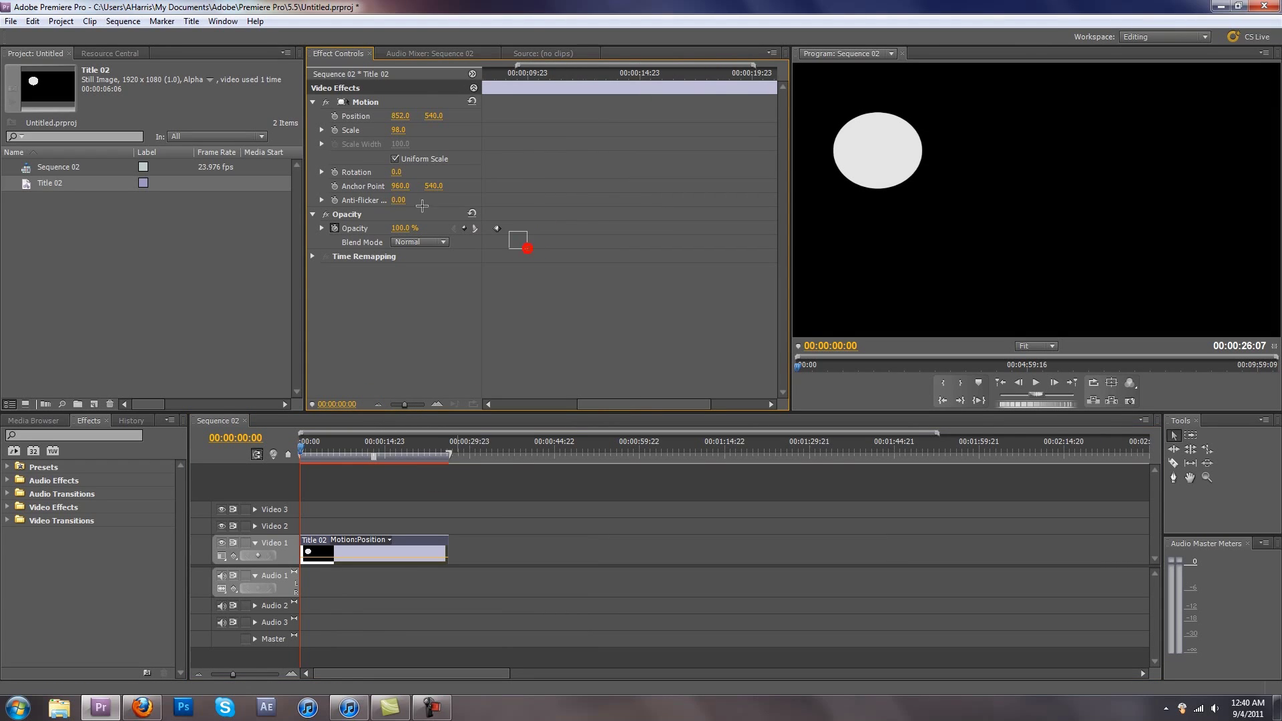
Delete all Opacity keyframes, leaving 100% opacity, and return the playhead to the start
left_click_drag(527, 248, 490, 224)
left_click_drag(581, 404, 458, 409)
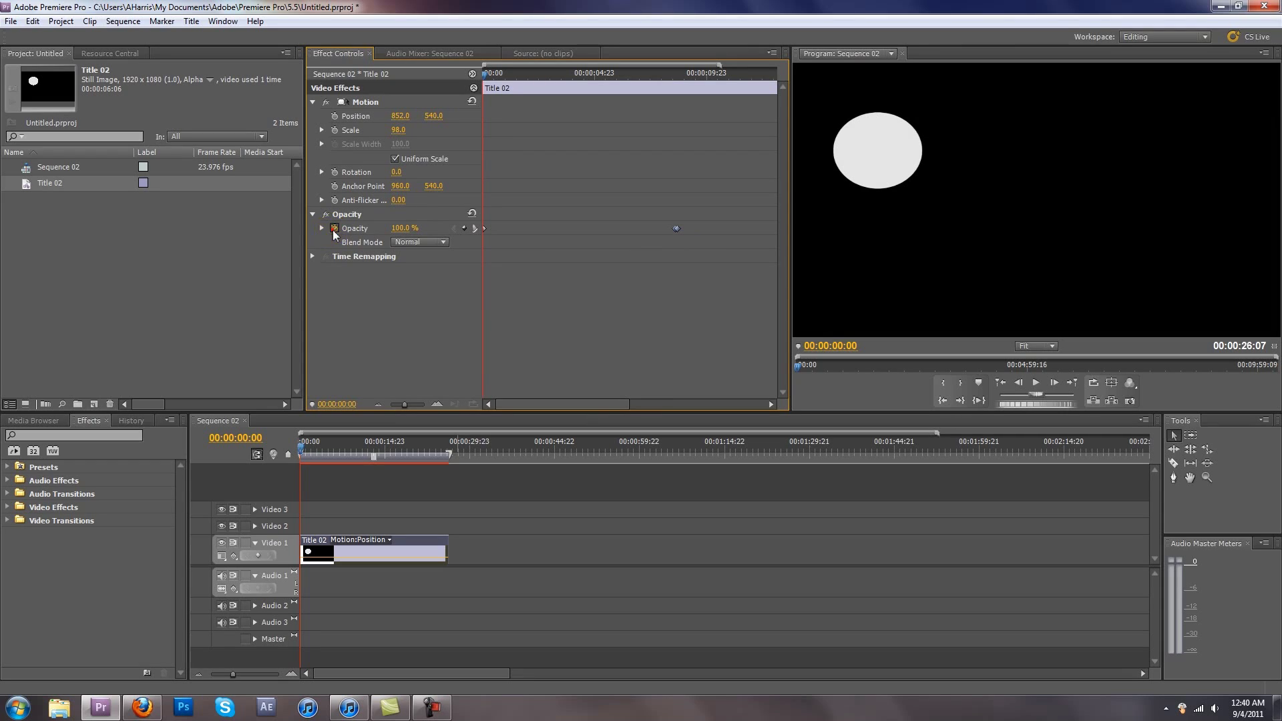
left_click(333, 228)
left_click(688, 370)
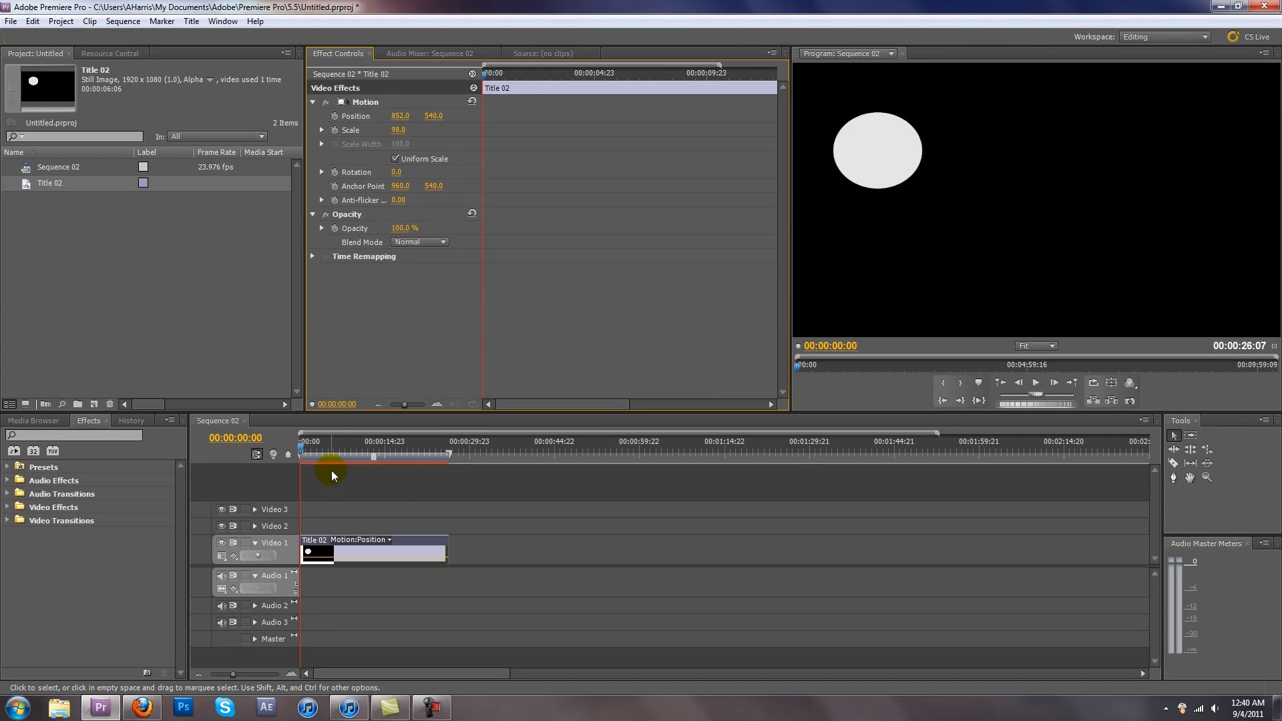
left_click(371, 446)
left_click_drag(393, 445, 201, 448)
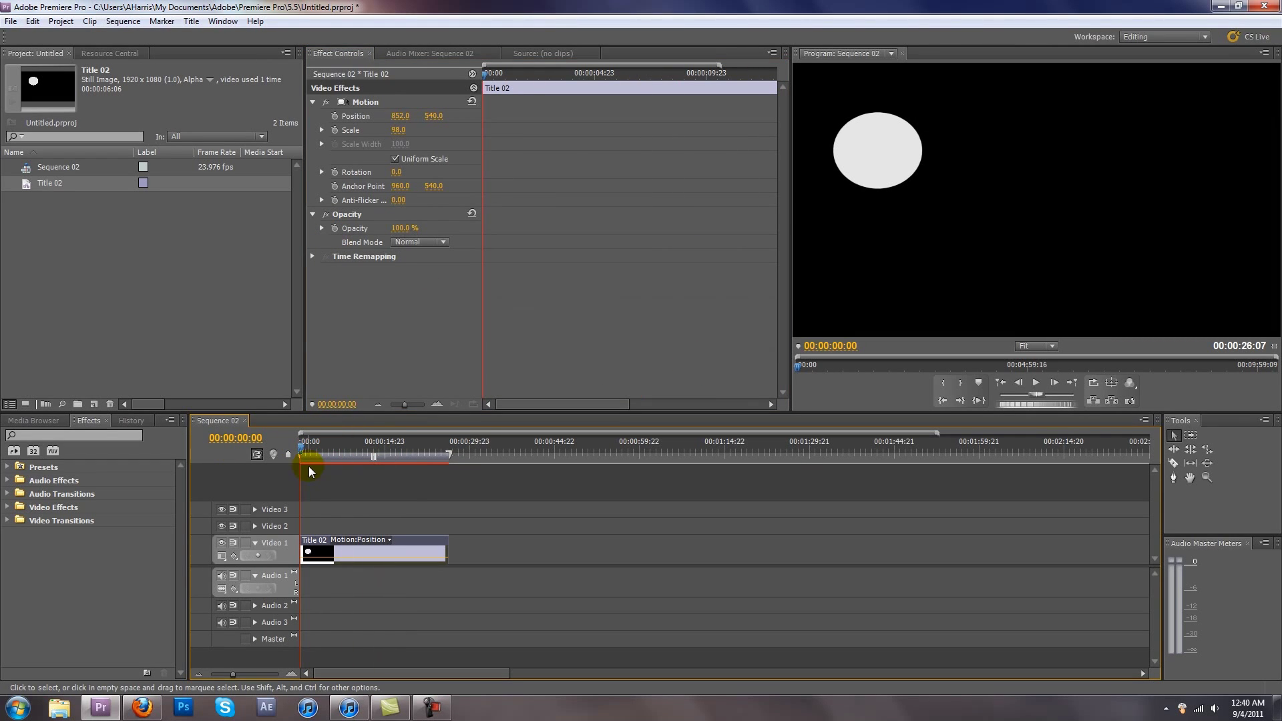